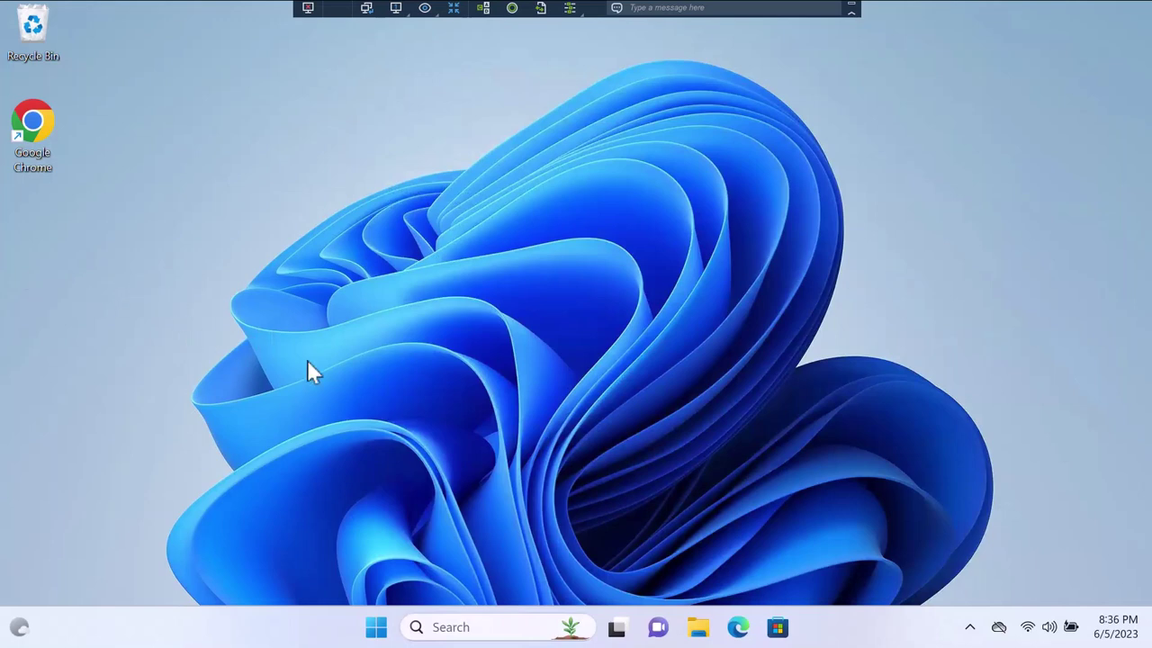
# Step: Turn on the Windows features Windows Subsystem for Linux and Virtual Machine Platform, and restart the computer to finish installing them
pyautogui.click(461, 630)
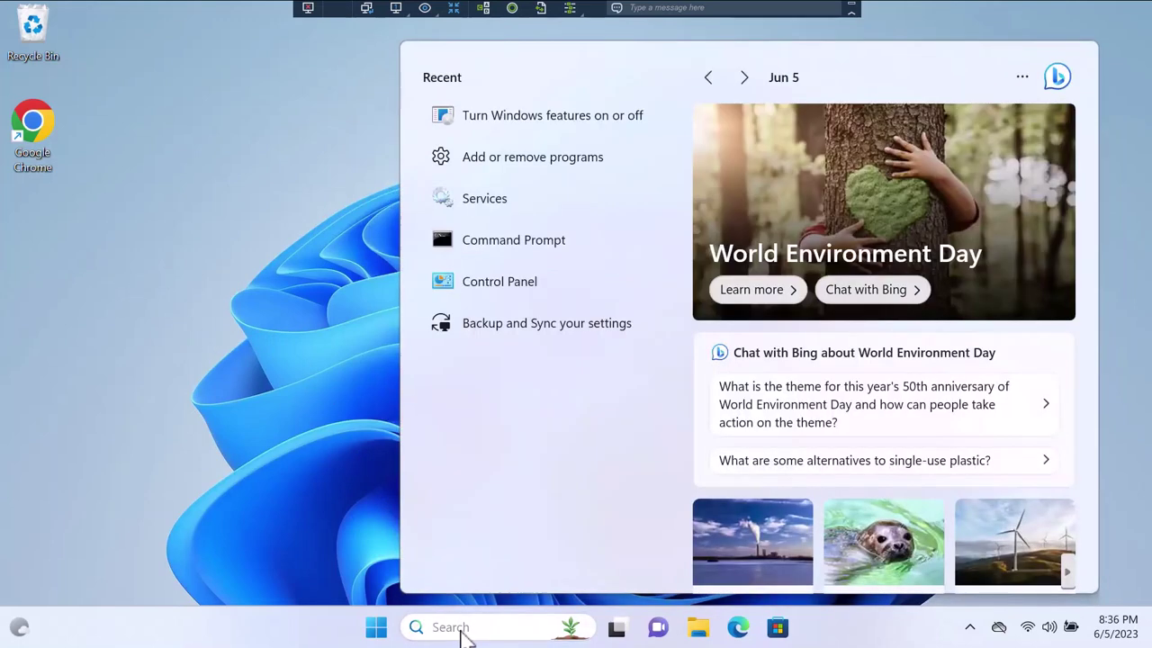
pyautogui.write('feat')
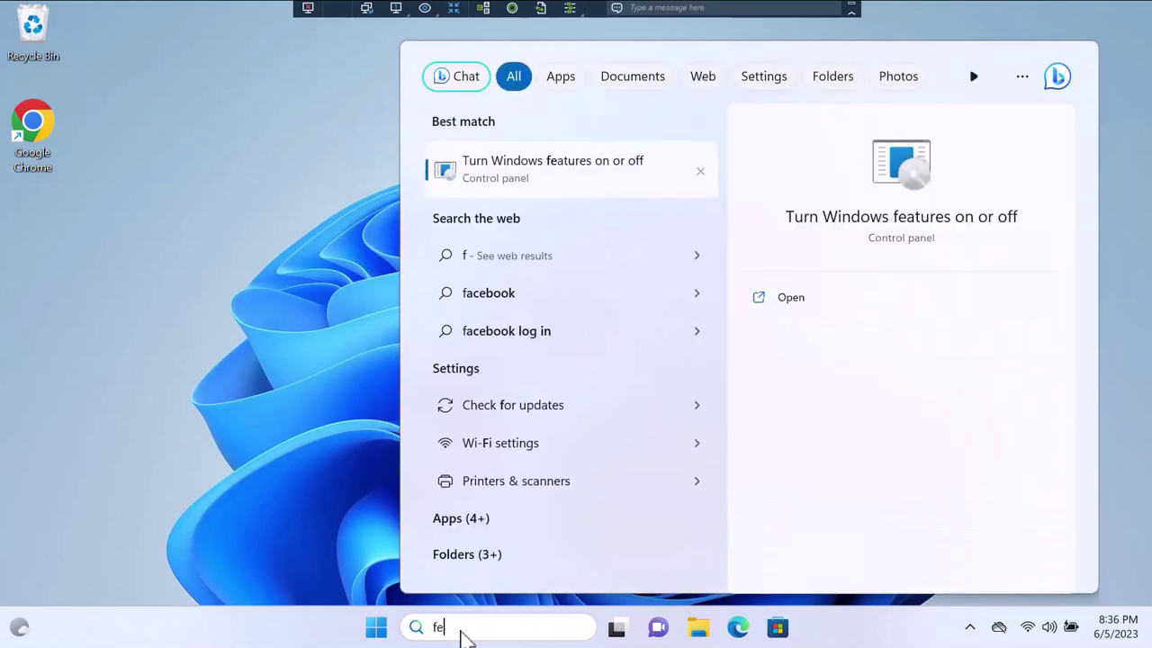
pyautogui.click(517, 178)
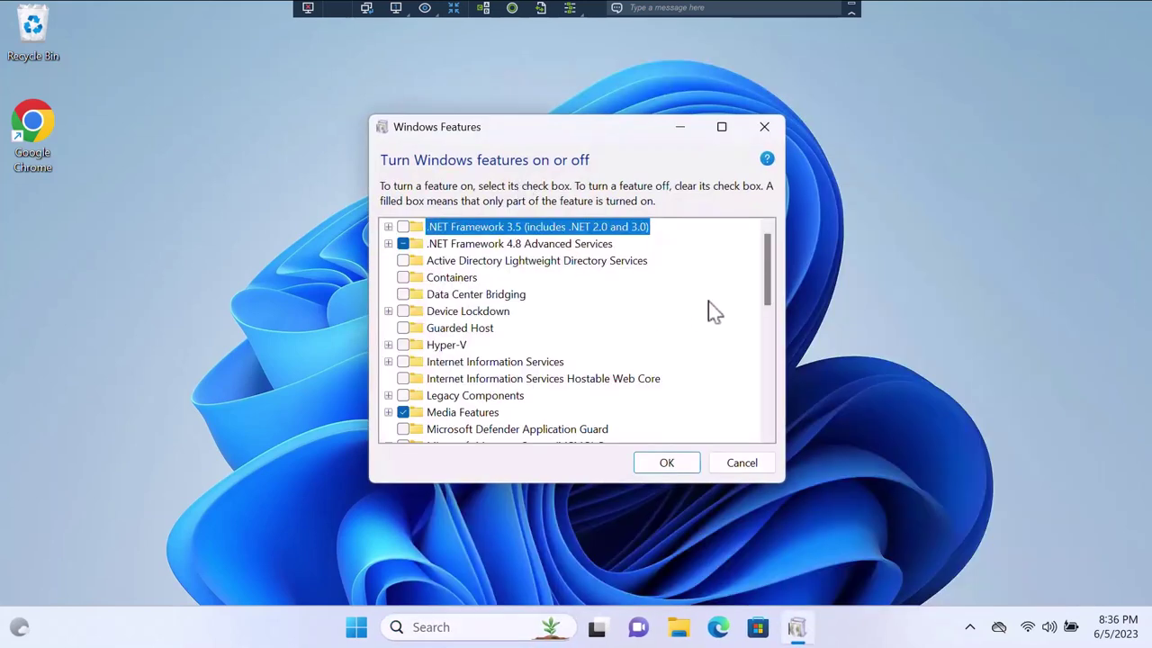
pyautogui.moveTo(770, 284); pyautogui.dragTo(779, 450)
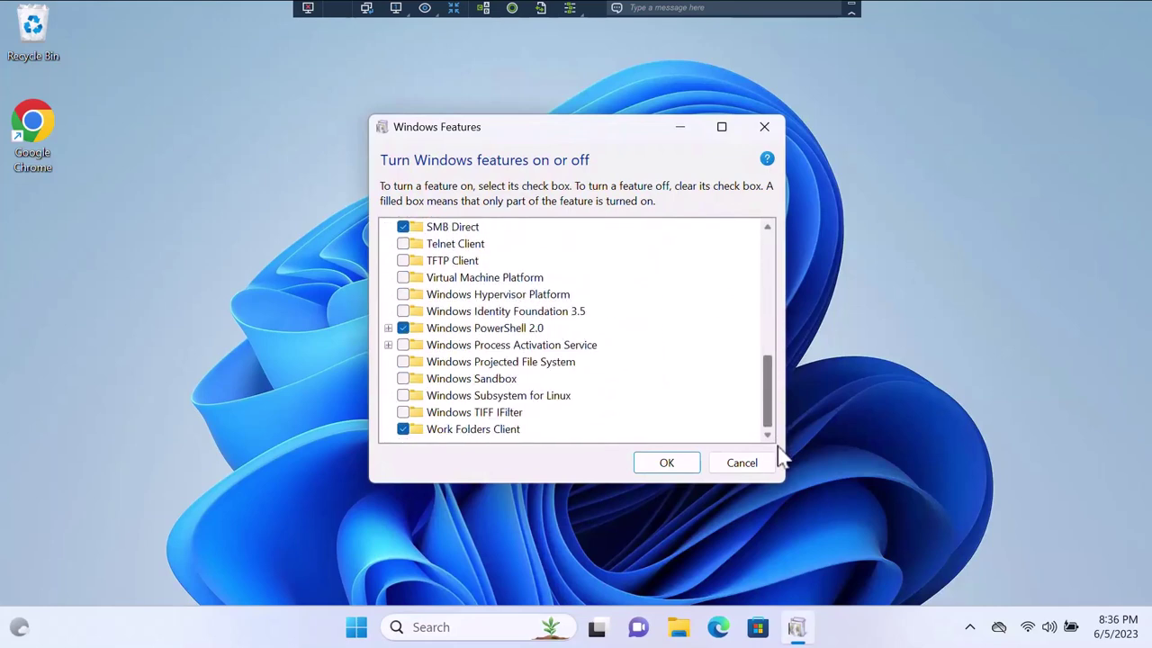
pyautogui.click(403, 396)
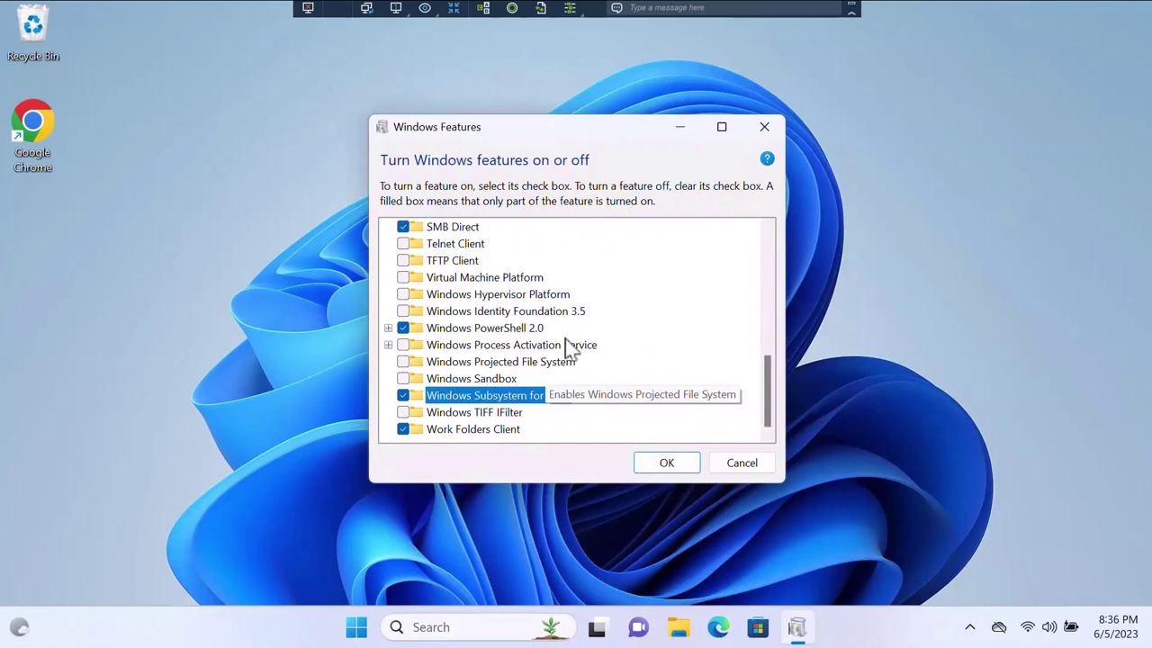
pyautogui.click(403, 278)
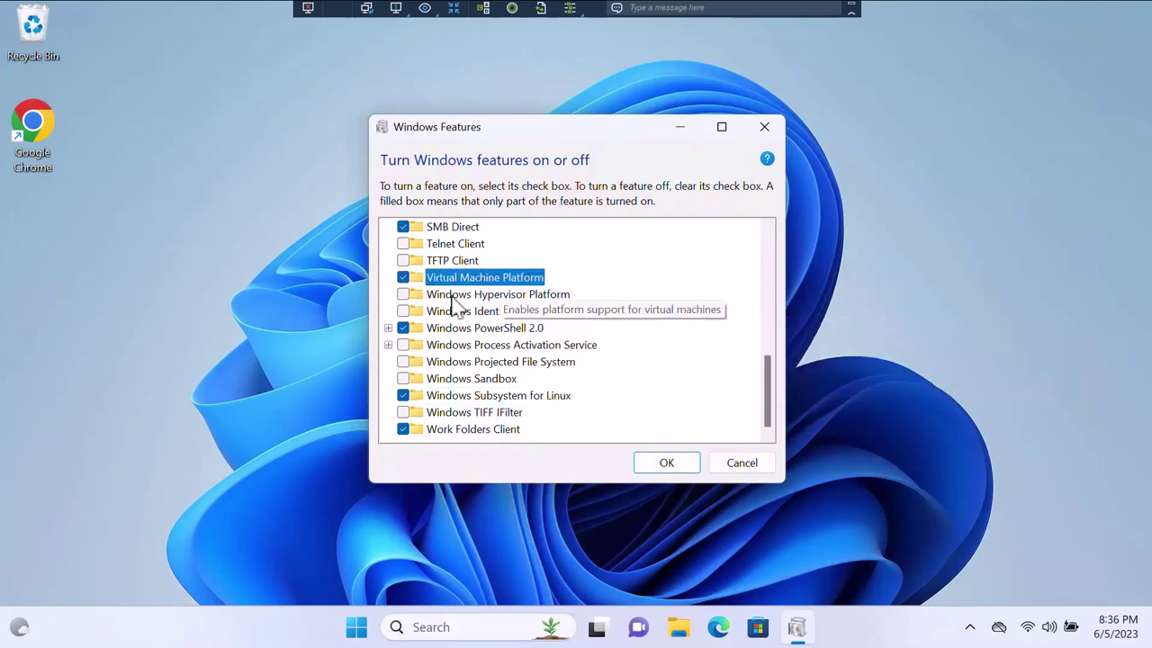
pyautogui.click(666, 463)
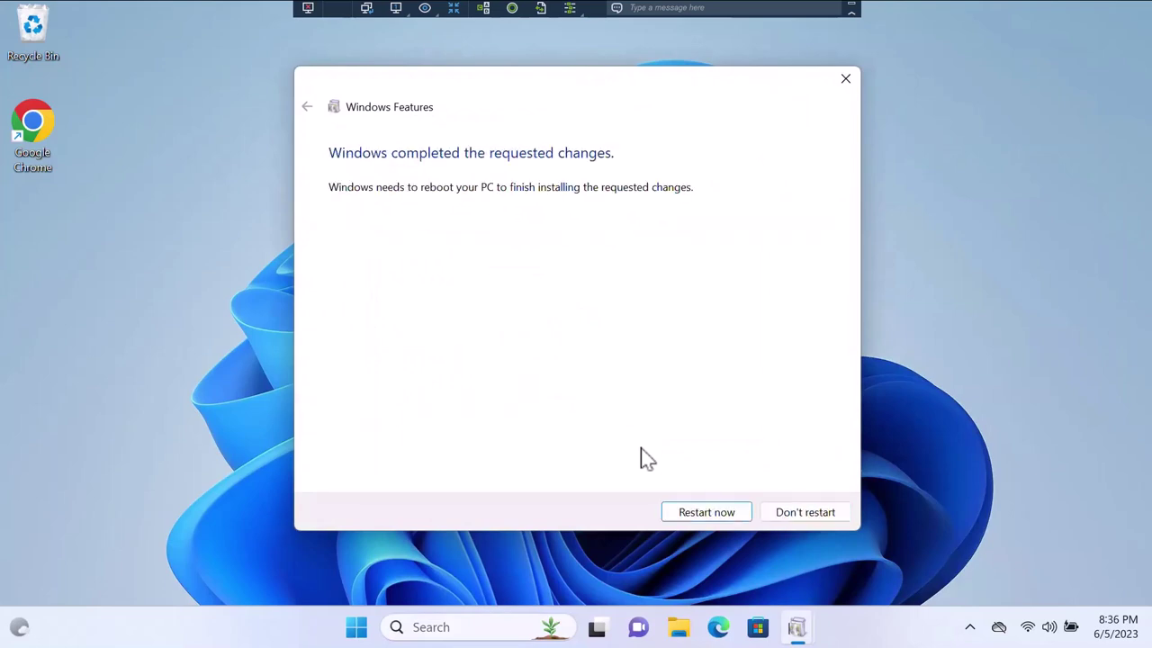
pyautogui.click(701, 517)
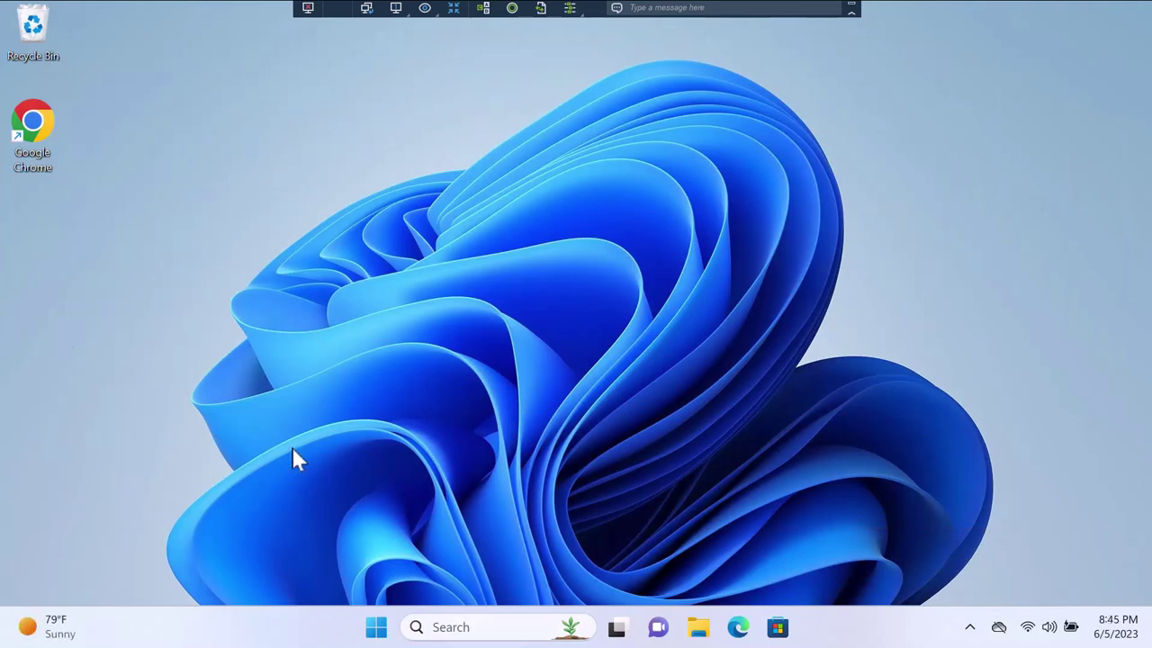
# Step: Open Command Prompt and check the Windows Subsystem for Linux status with wsl --status
pyautogui.click(507, 623)
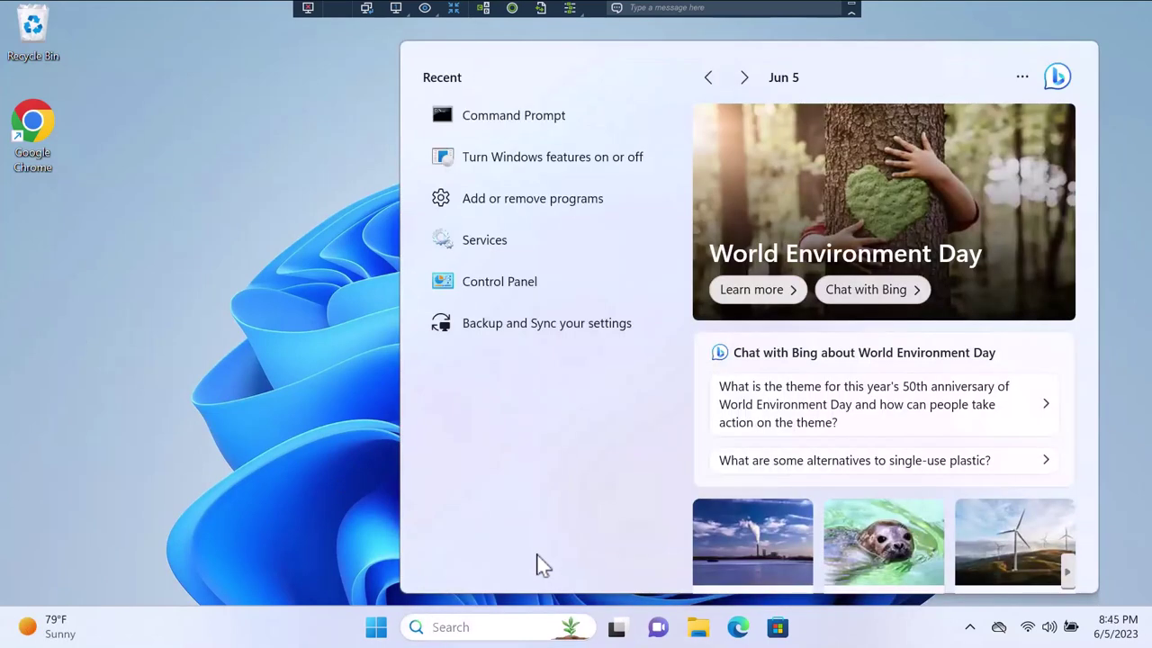
pyautogui.write('cmd')
pyautogui.press('Return')
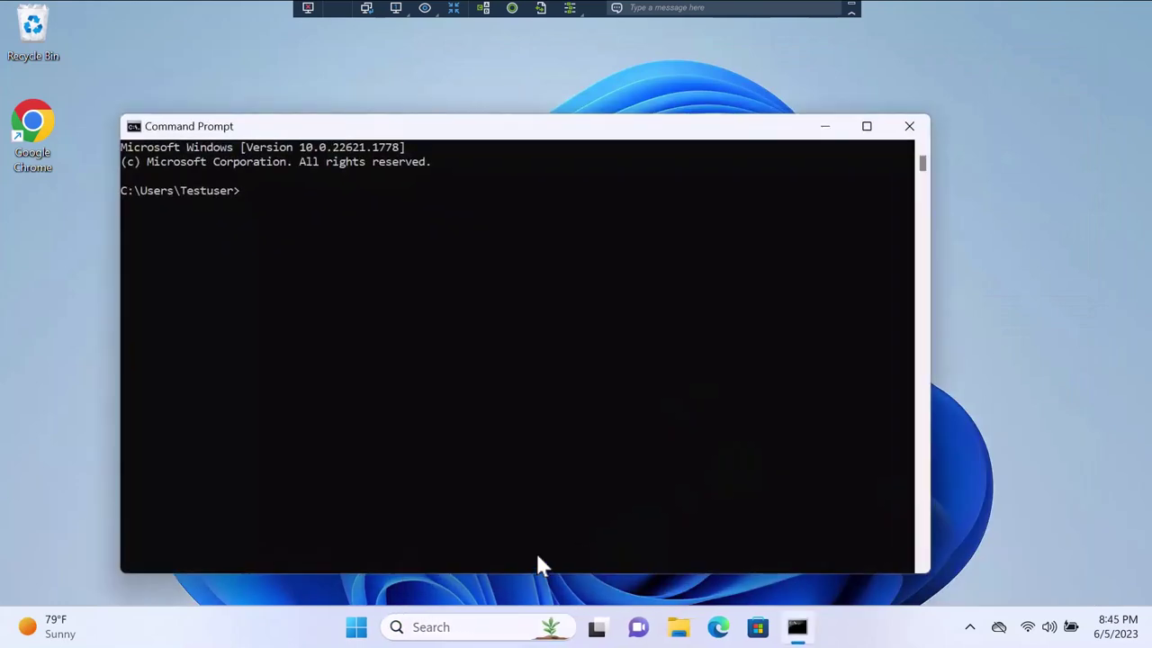
pyautogui.write('wsl --status')
pyautogui.press('Return')
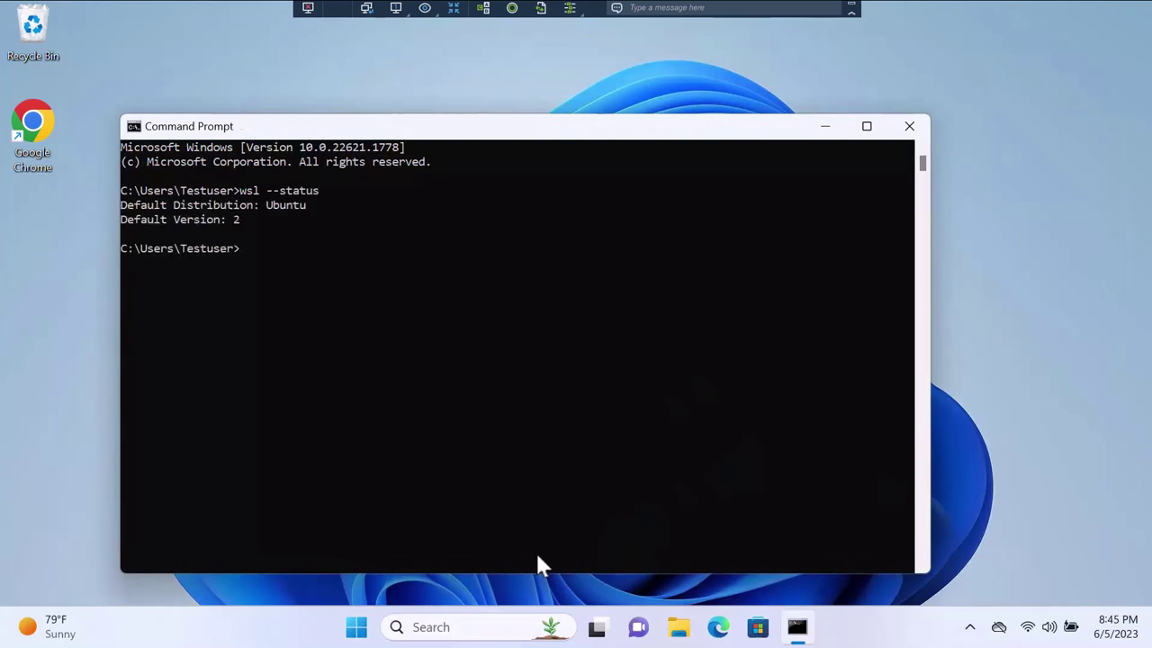
# Step: Update the Windows Subsystem for Linux with wsl --update and minimize the Command Prompt window
pyautogui.write('wsl --update')
pyautogui.press('Return')
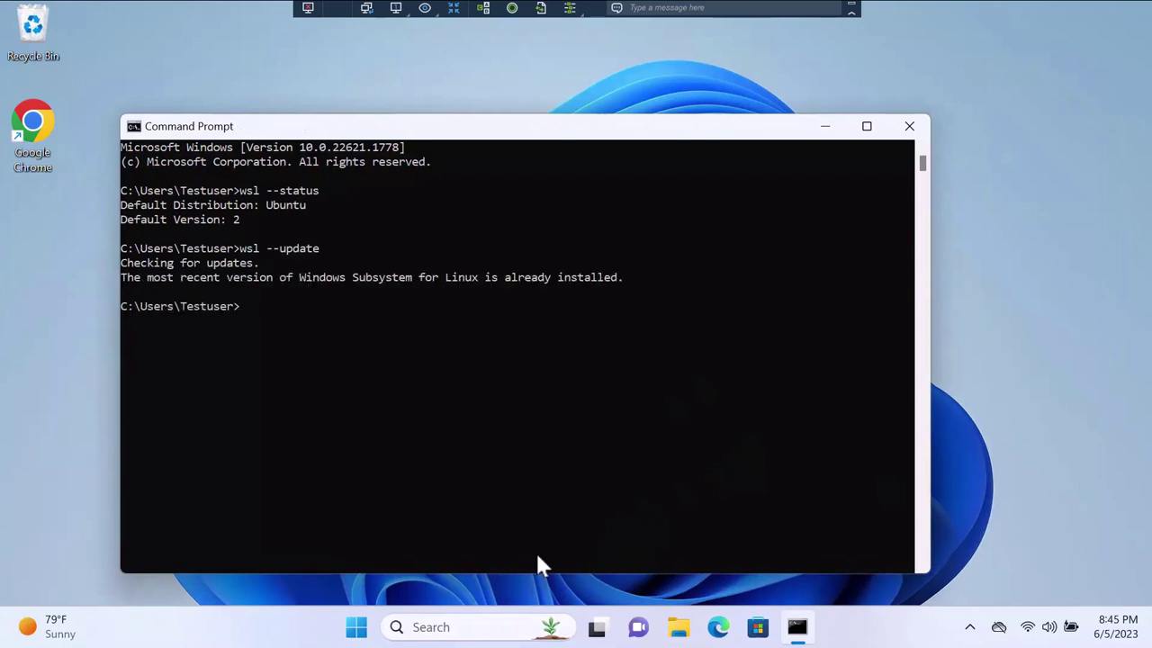
pyautogui.click(826, 127)
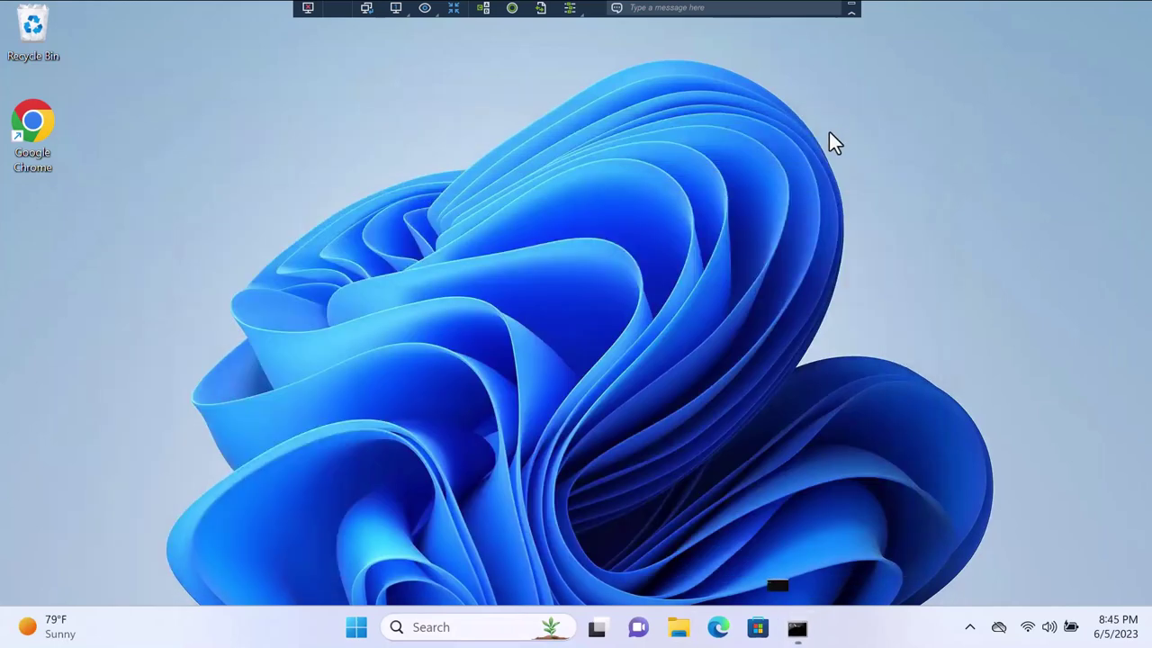
pyautogui.doubleClick(28, 126)
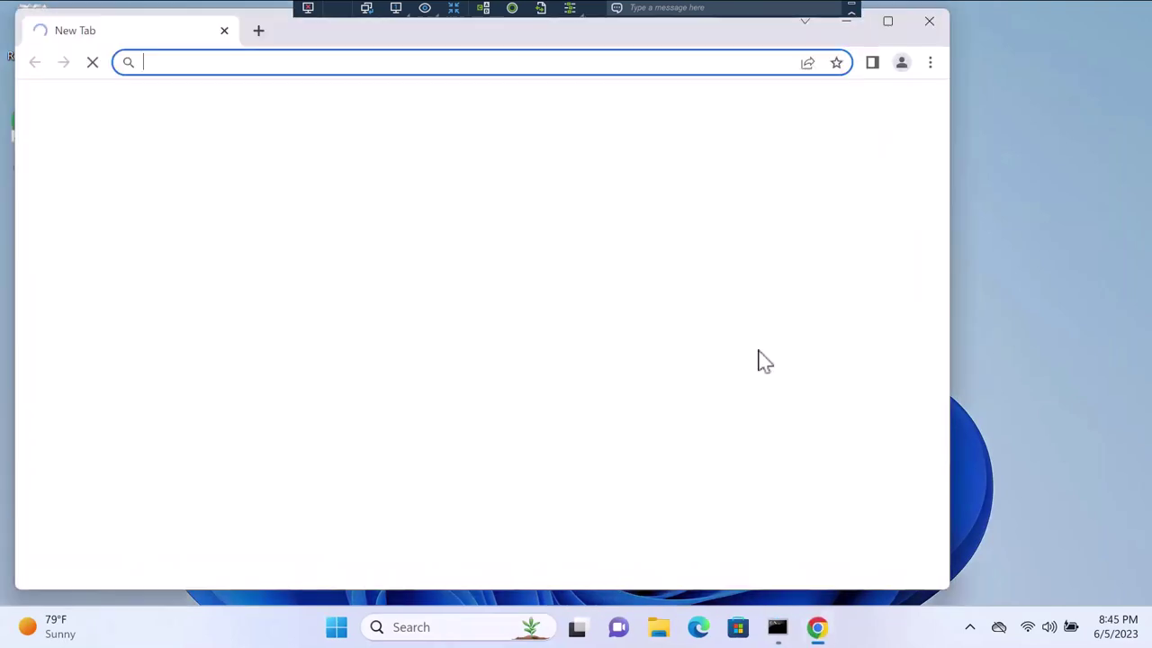
pyautogui.click(489, 62)
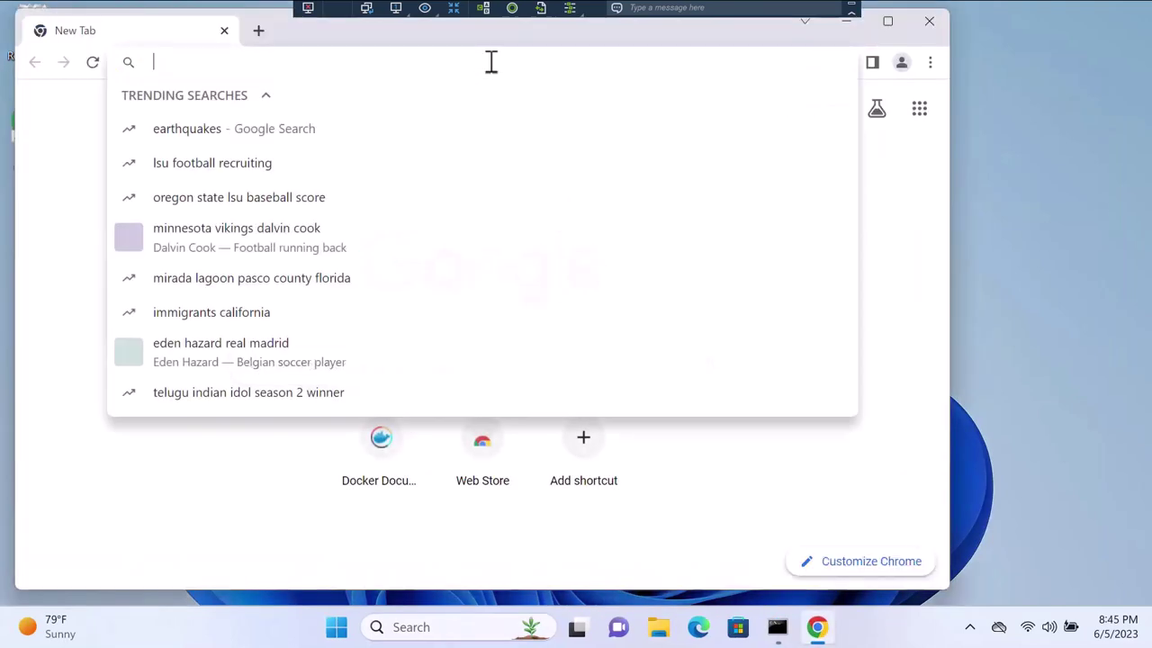
pyautogui.rightClick(491, 62)
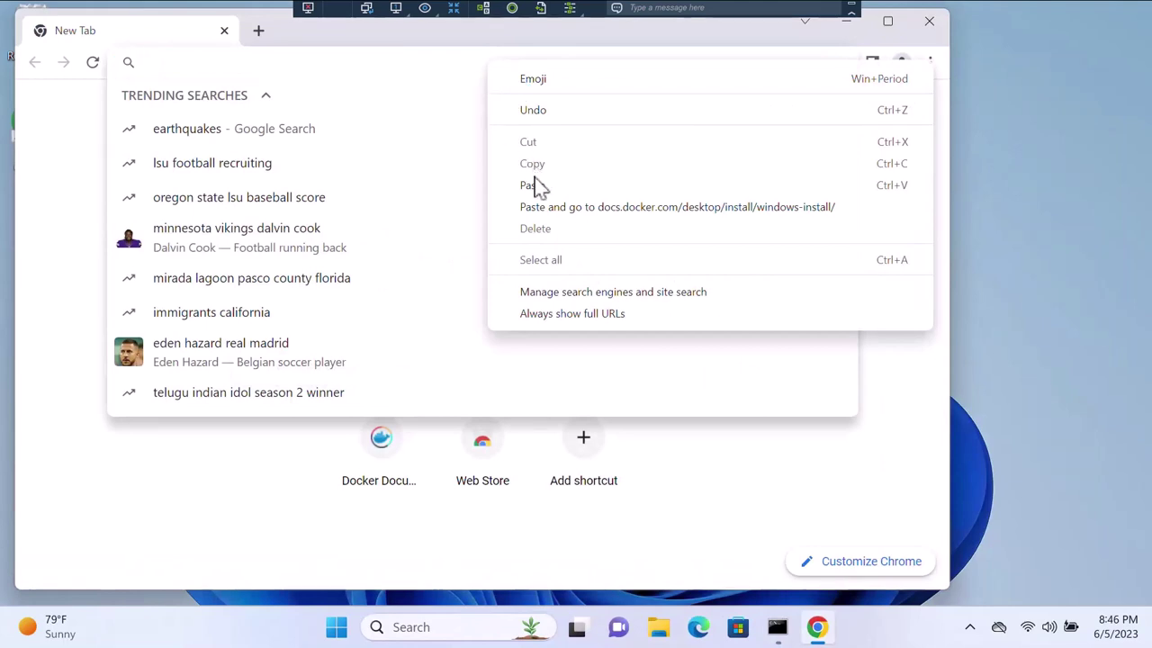
pyautogui.click(535, 185)
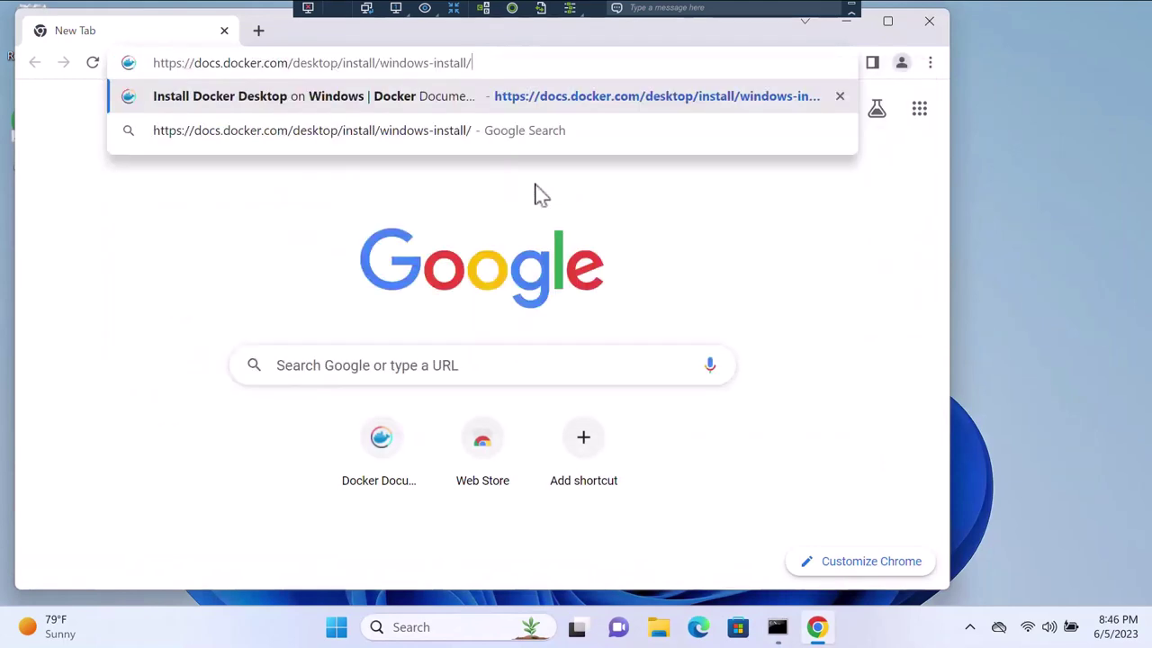
pyautogui.press('Return')
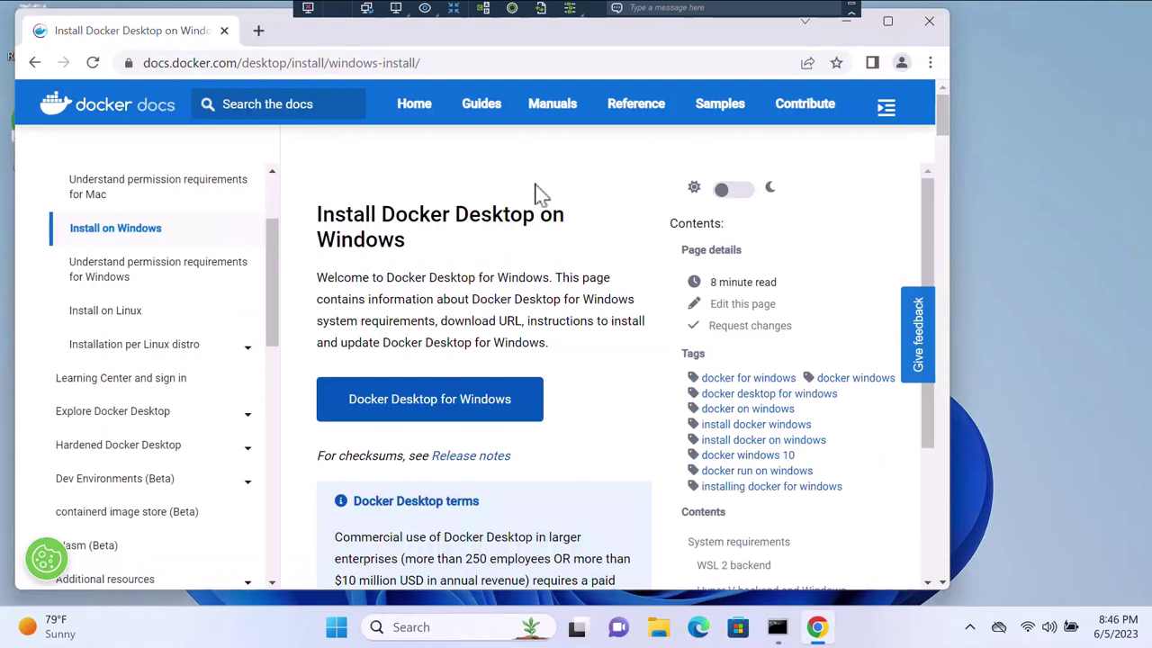
# Step: Download the Docker Desktop for Windows installer and set it to open when the download is done
pyautogui.click(485, 405)
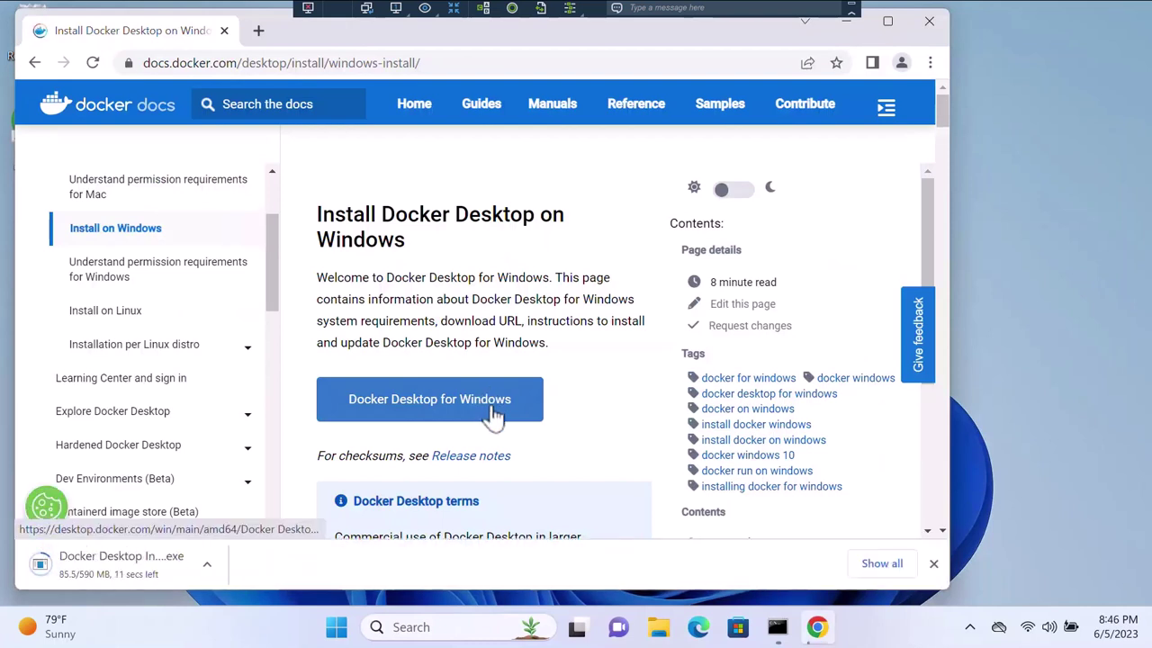
pyautogui.click(208, 569)
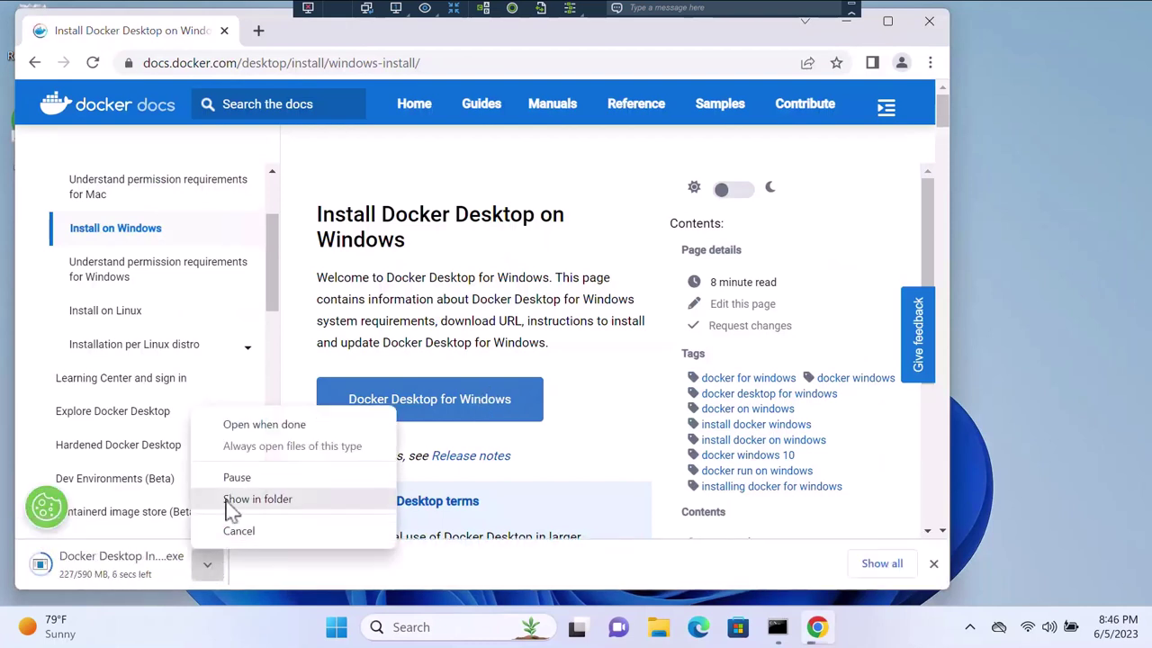
pyautogui.click(241, 431)
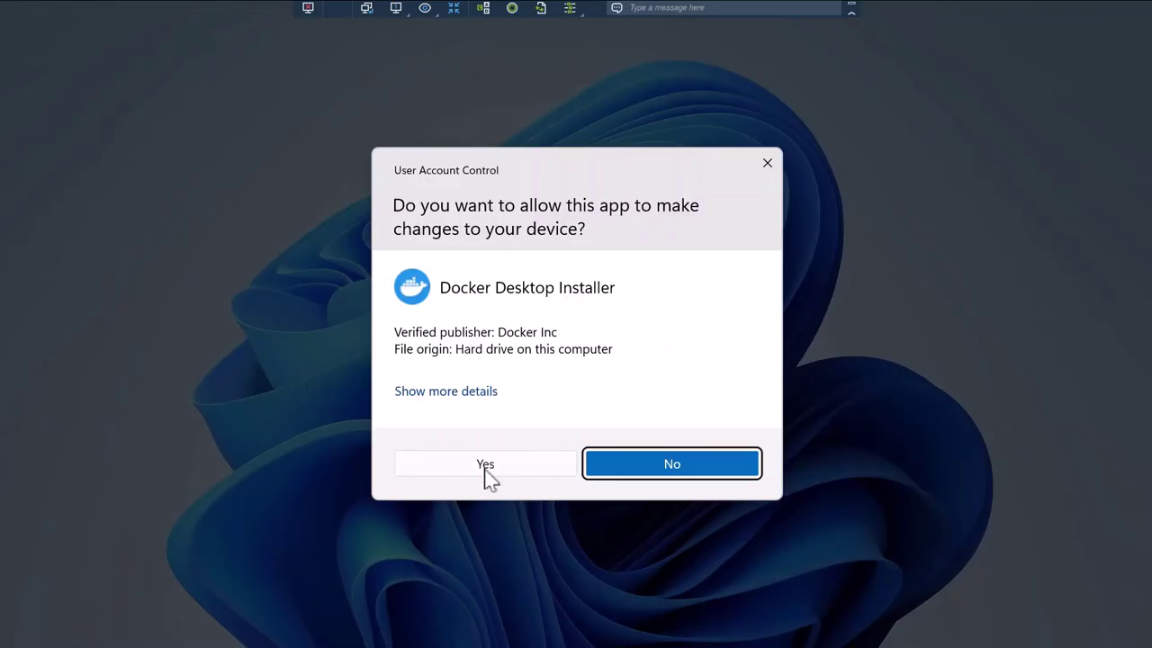
# Step: Allow the installer to make changes, install Docker Desktop with WSL 2 and a desktop shortcut, and close the installer
pyautogui.click(485, 466)
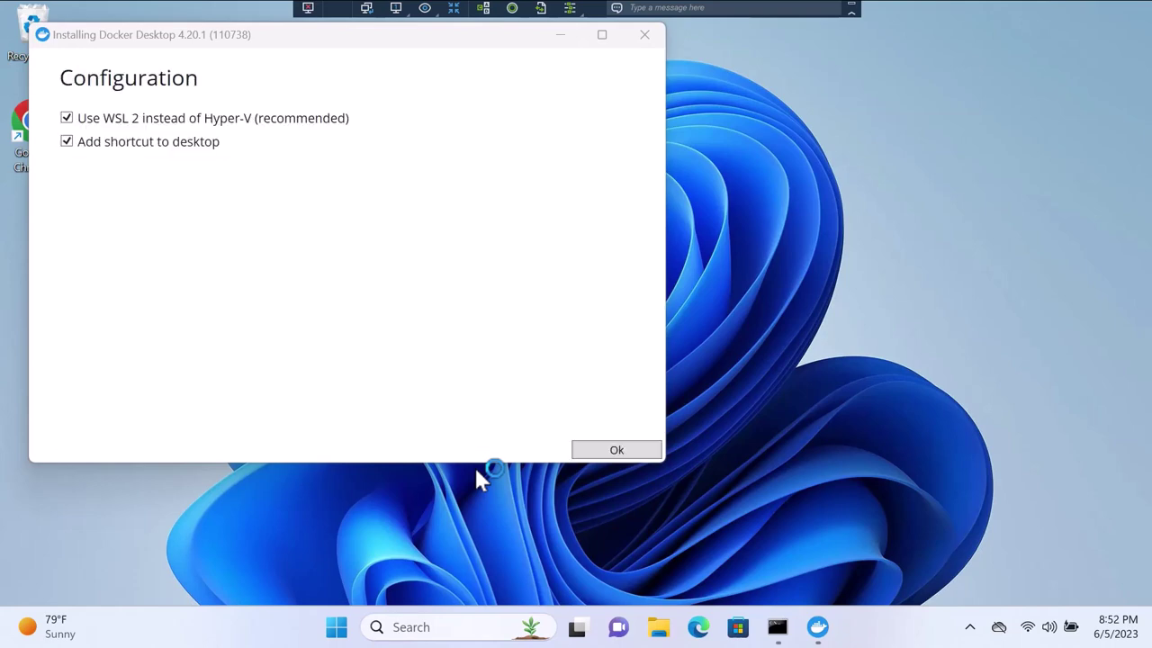
pyautogui.click(612, 452)
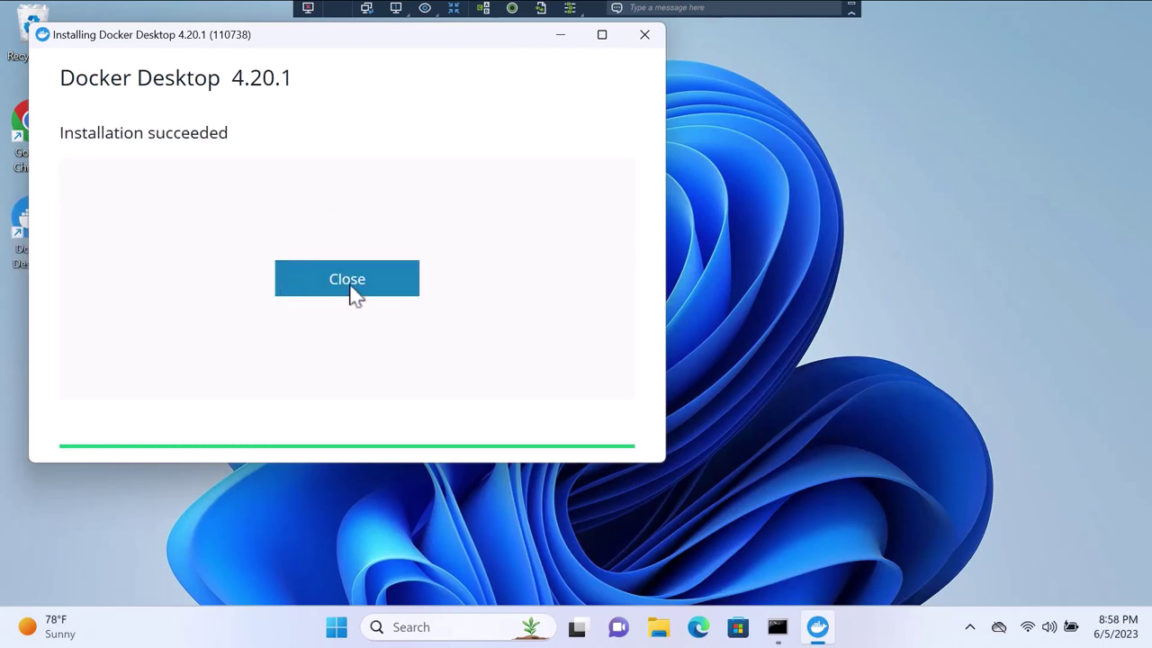
pyautogui.click(353, 284)
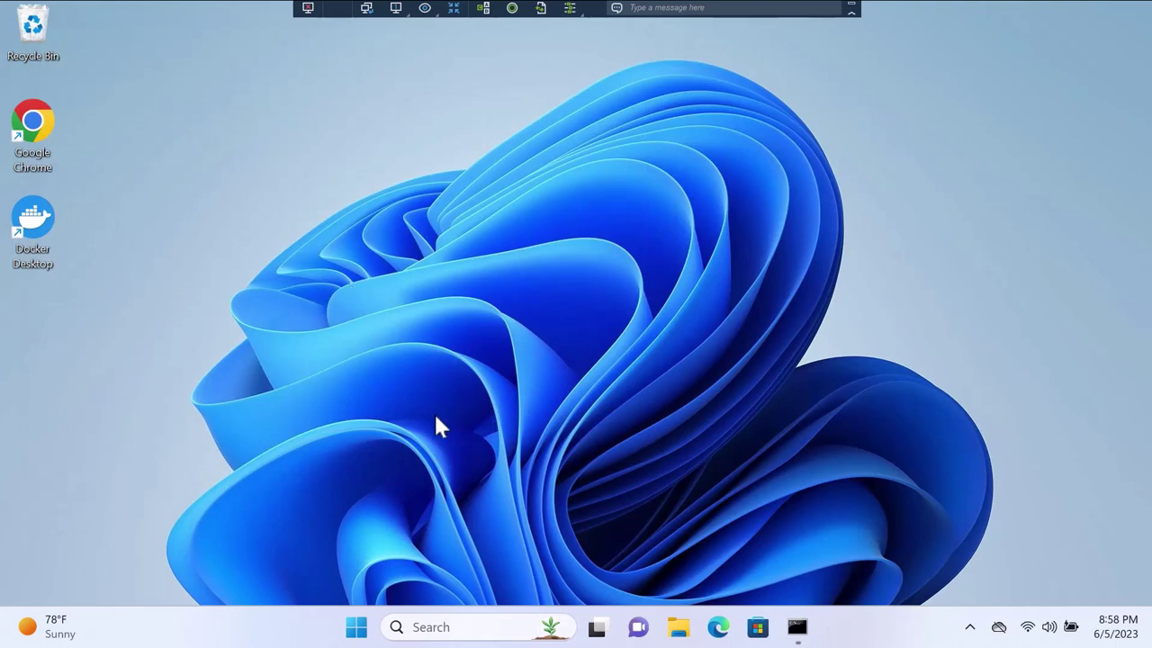
# Step: Restart the computer after the Docker Desktop installation
pyautogui.click(358, 629)
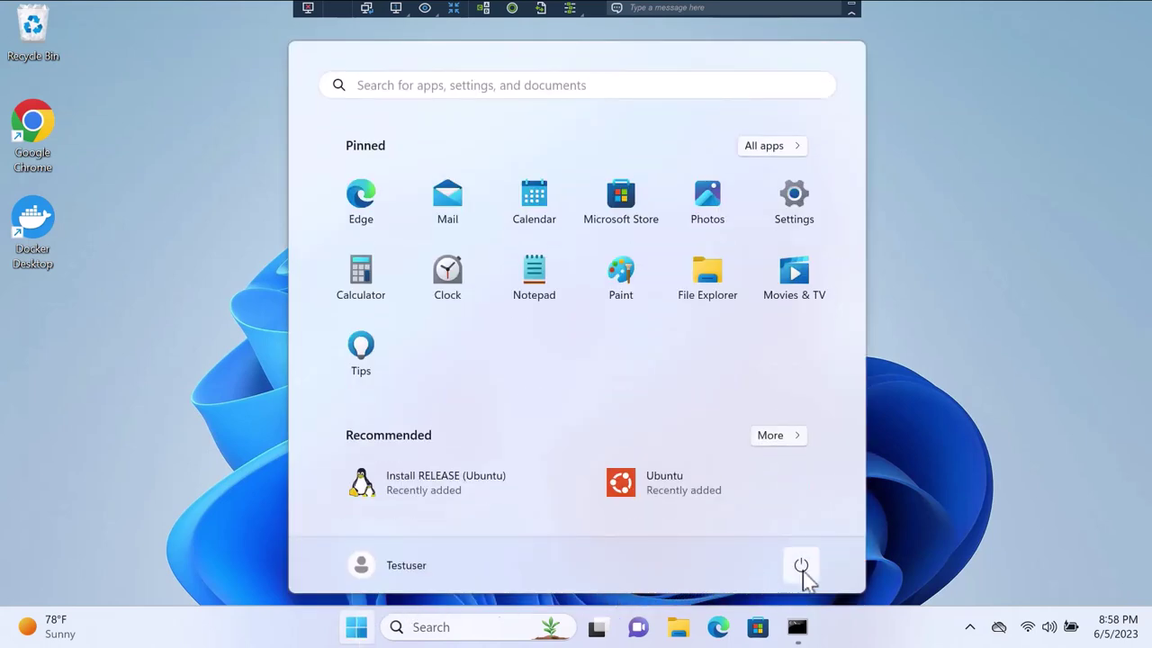
pyautogui.click(801, 566)
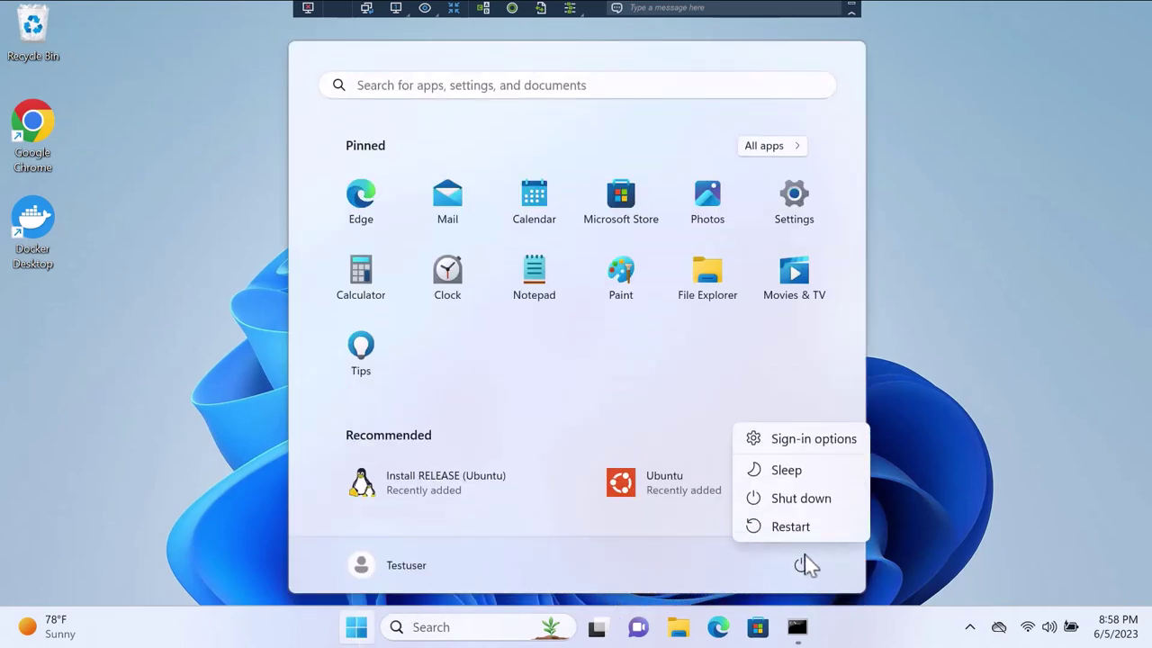
pyautogui.click(799, 527)
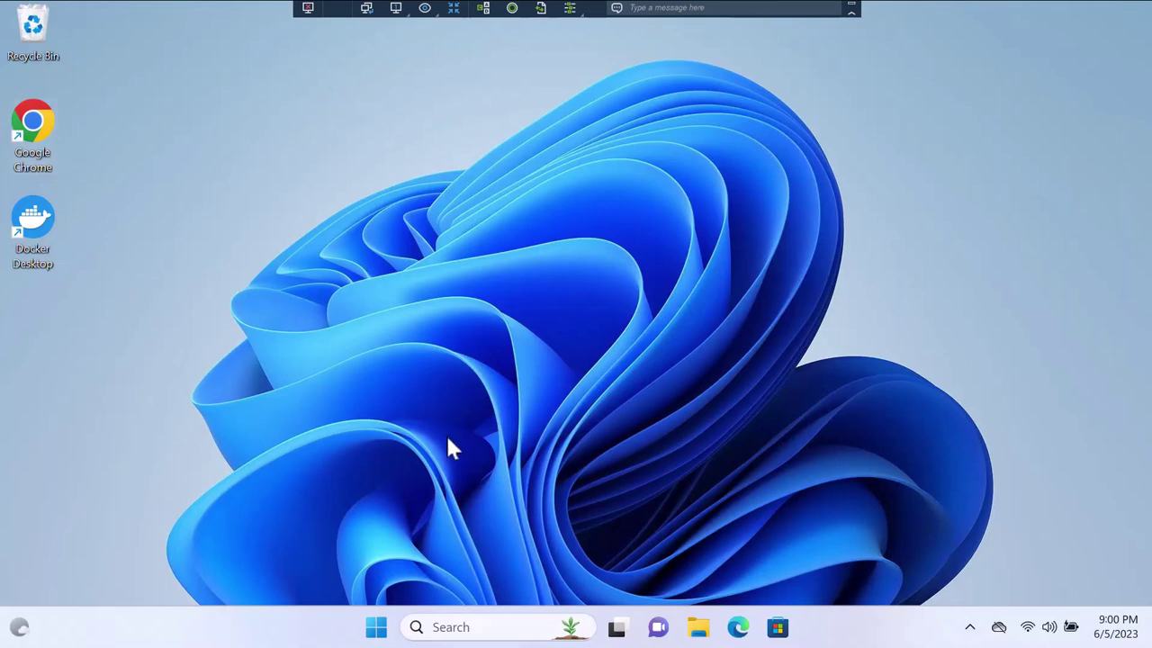
# Step: Open Microsoft Store and search for "windows terminal"
pyautogui.click(778, 628)
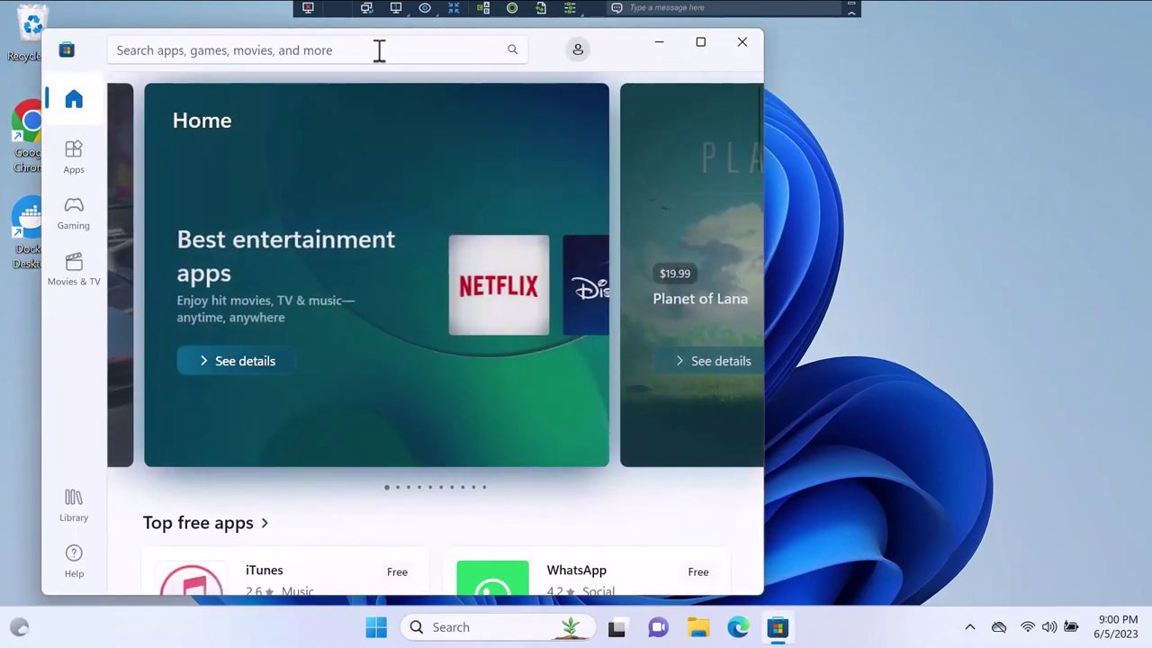
pyautogui.click(379, 49)
pyautogui.write('wi')
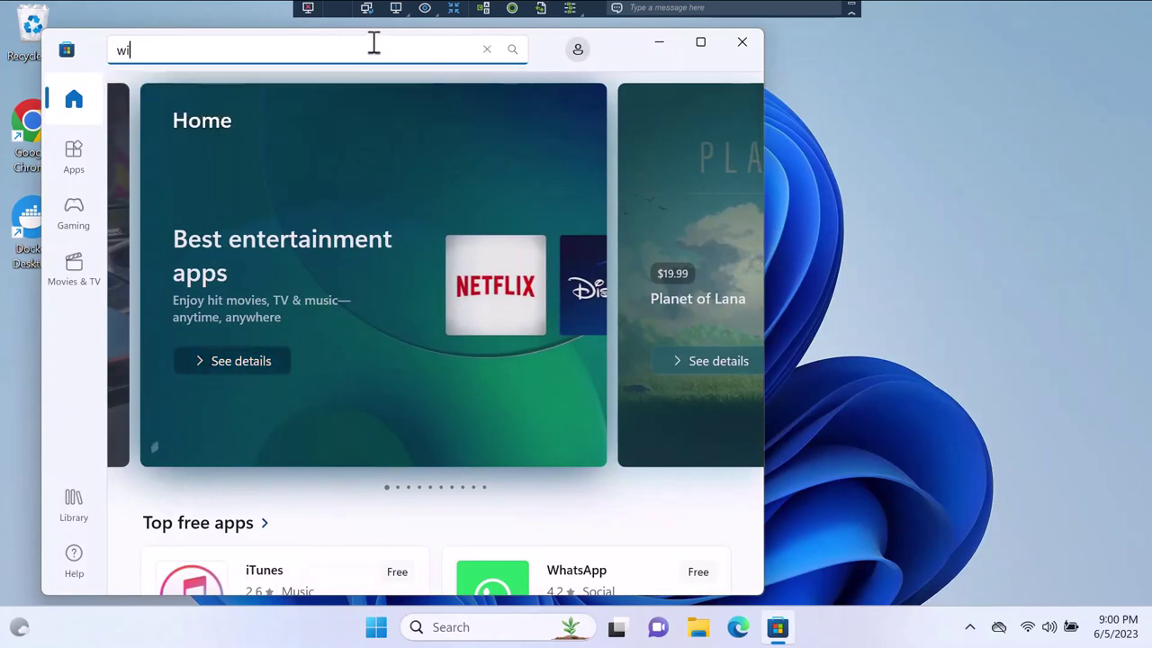
pyautogui.write('ndows terminal')
pyautogui.press('Return')
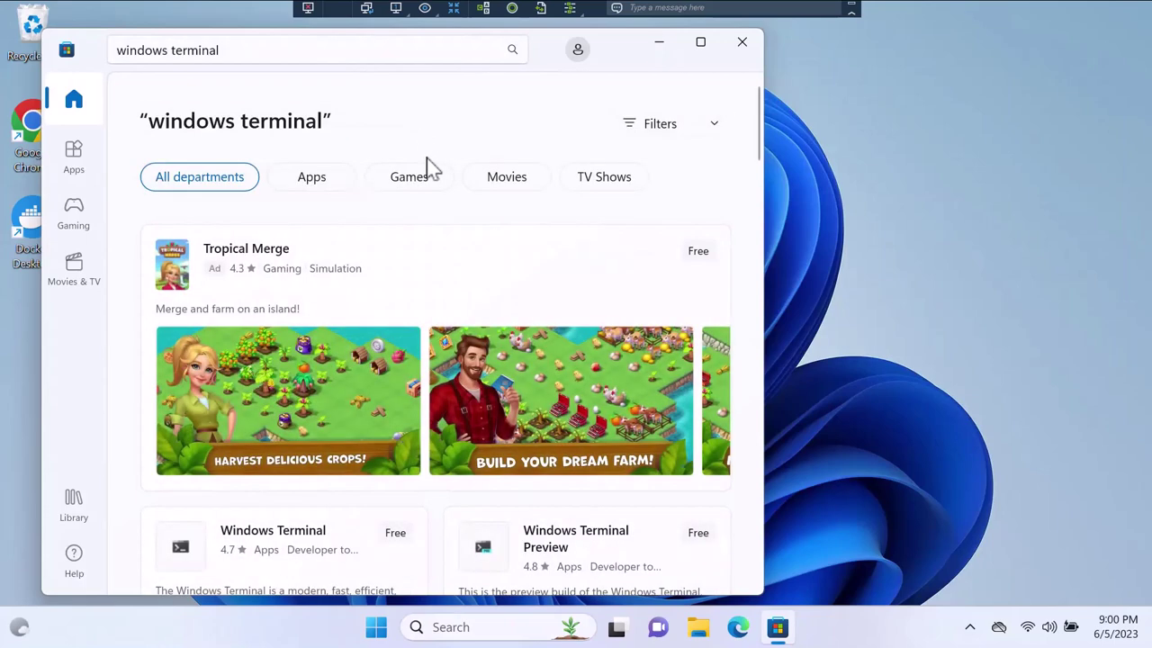
# Step: Install Microsoft's Windows Terminal app from the search results and launch it
pyautogui.scroll(-3, 473, 226)
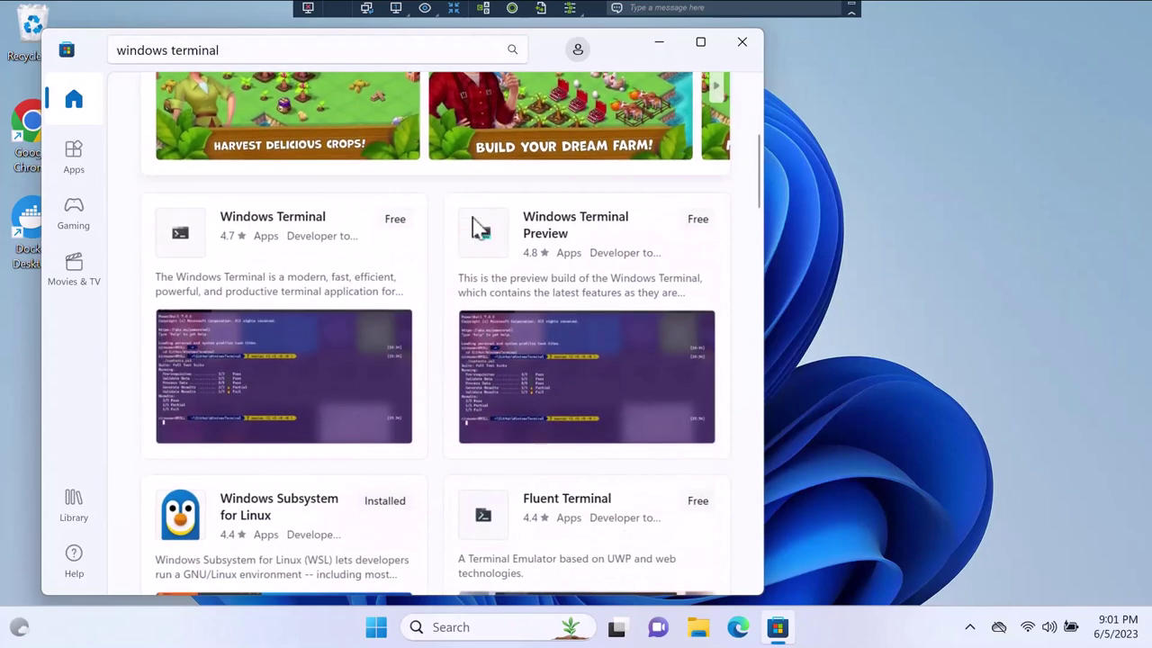
pyautogui.click(352, 246)
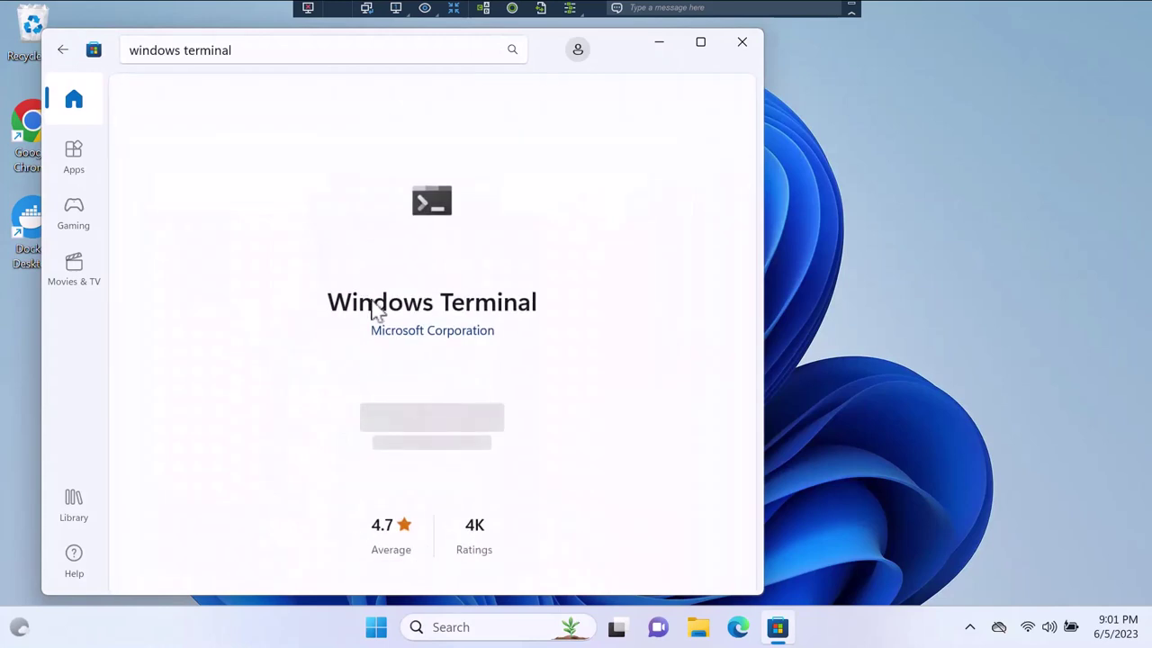
pyautogui.click(438, 418)
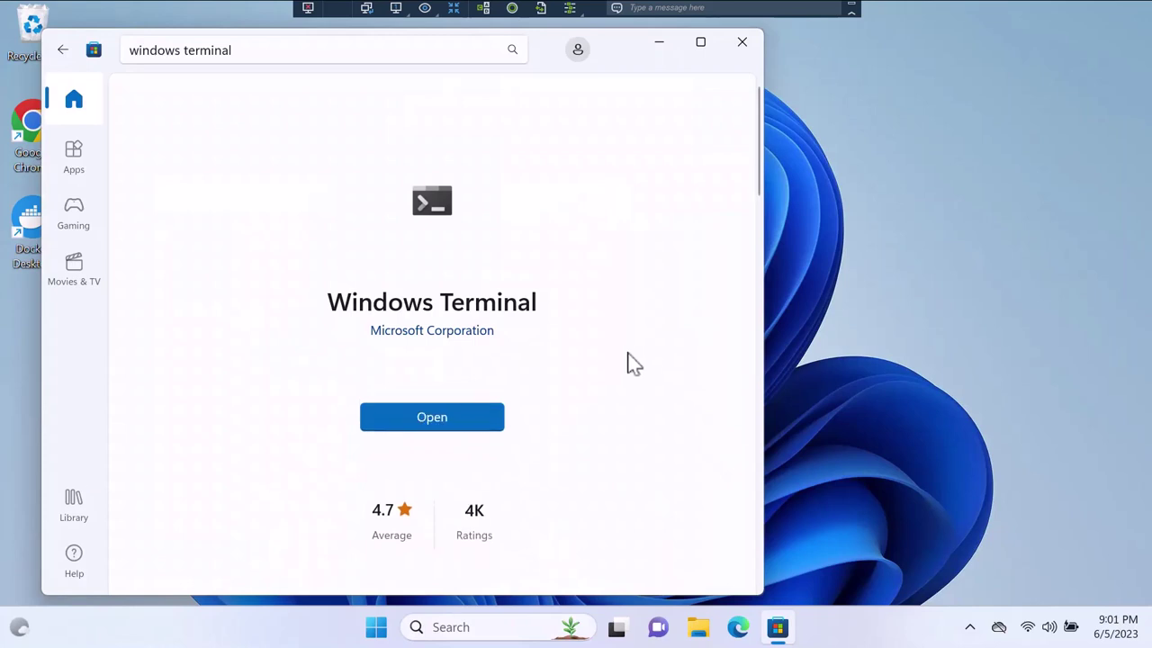
pyautogui.click(473, 416)
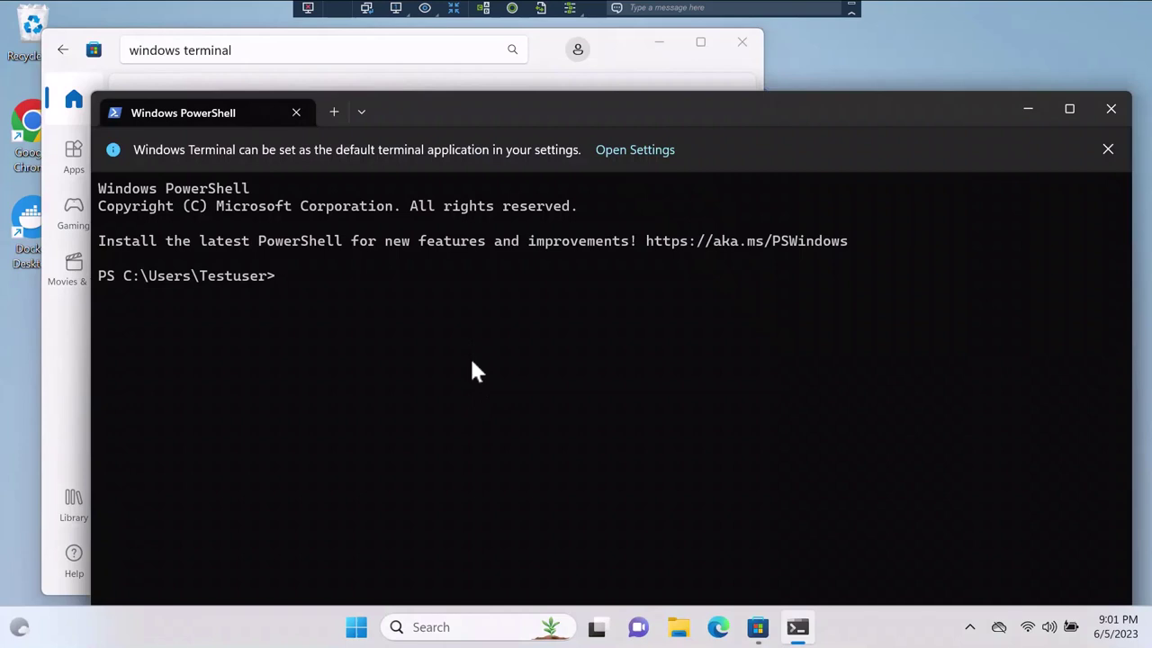
# Step: Open a Command Prompt tab in Windows Terminal and try to query the WSL status with `wsl -status`
pyautogui.click(362, 112)
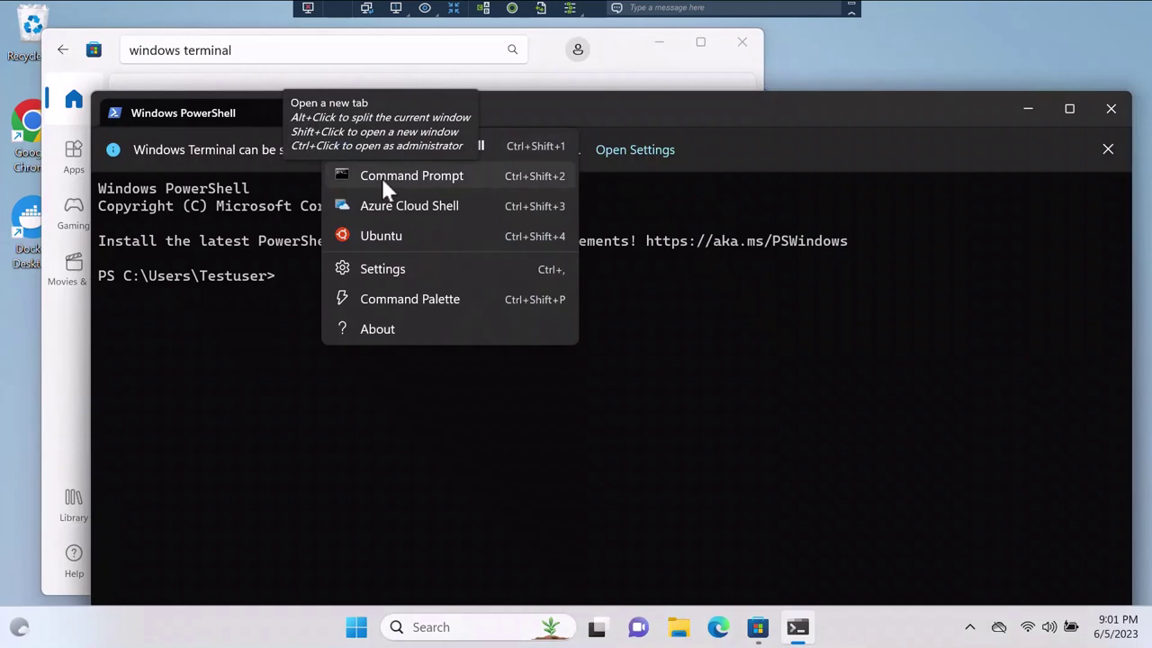
pyautogui.click(382, 178)
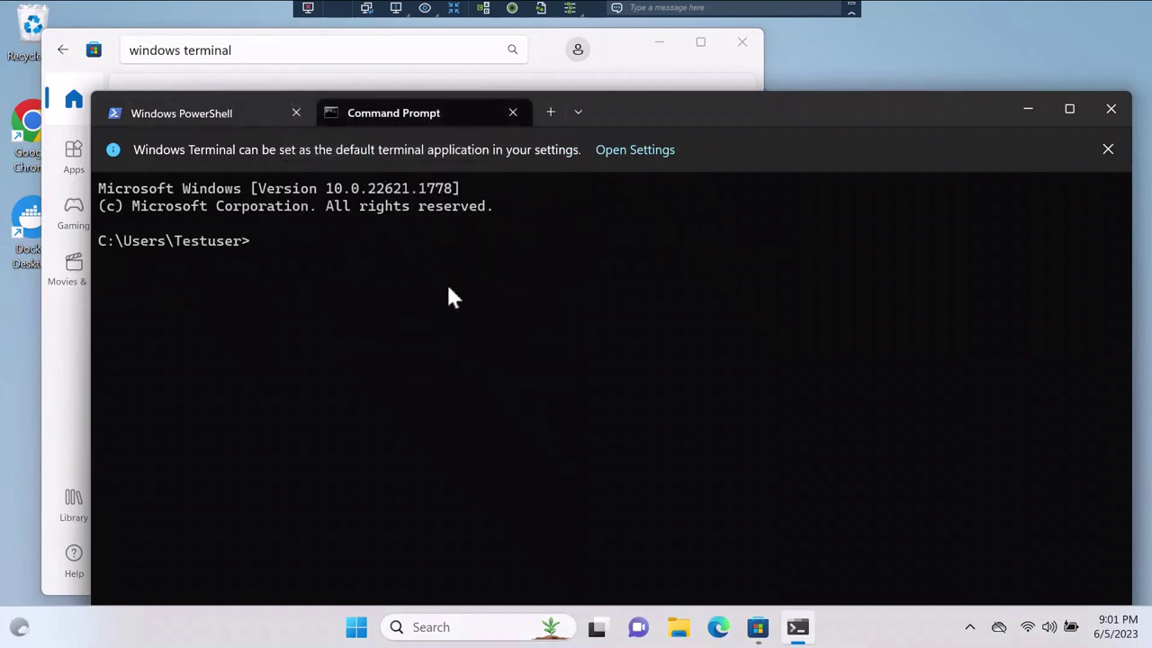
pyautogui.write('wsl -status')
pyautogui.press('Return')
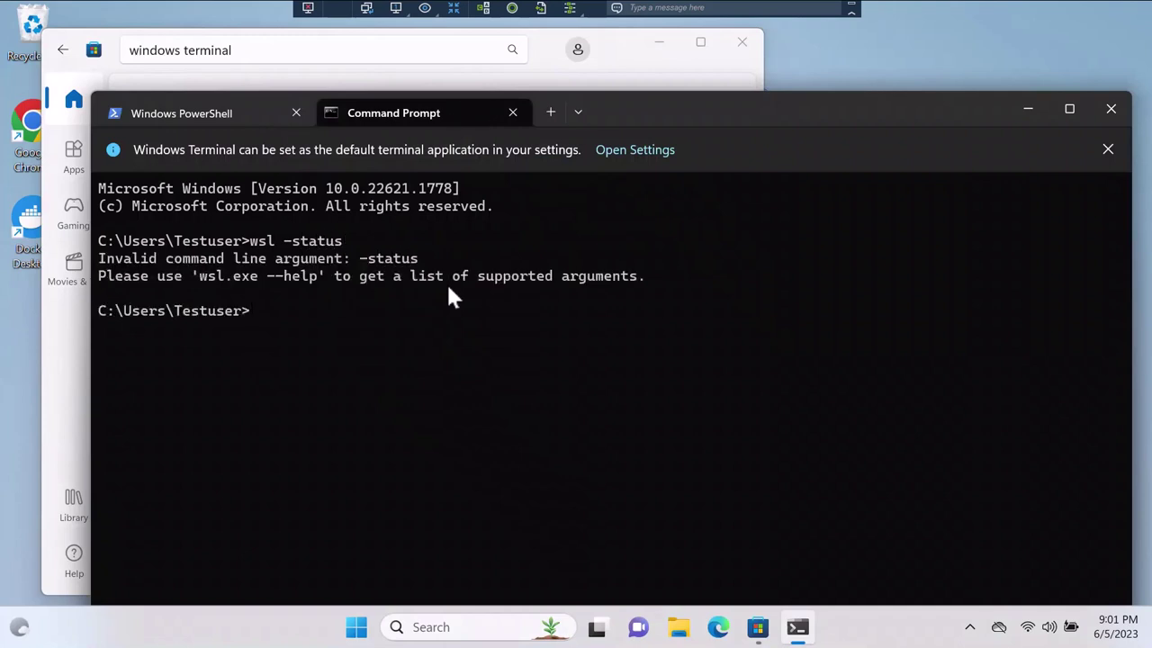
# Step: Correct the previous command to `wsl --status`, run it, and clear the screen with `cls`
pyautogui.press('Up')
pyautogui.press('Left')
pyautogui.press('Left')
pyautogui.press('Left')
pyautogui.press('Left')
pyautogui.press('Left')
pyautogui.press('Left')
pyautogui.write('-')
pyautogui.press('Return')
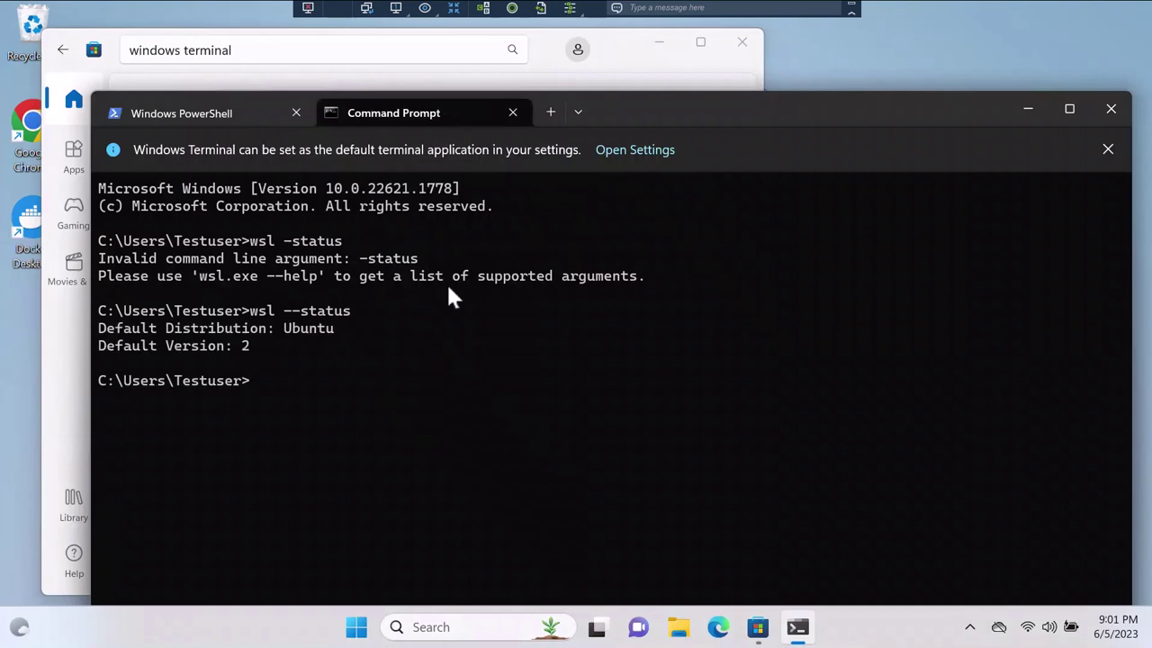
pyautogui.write('cls')
pyautogui.press('Return')
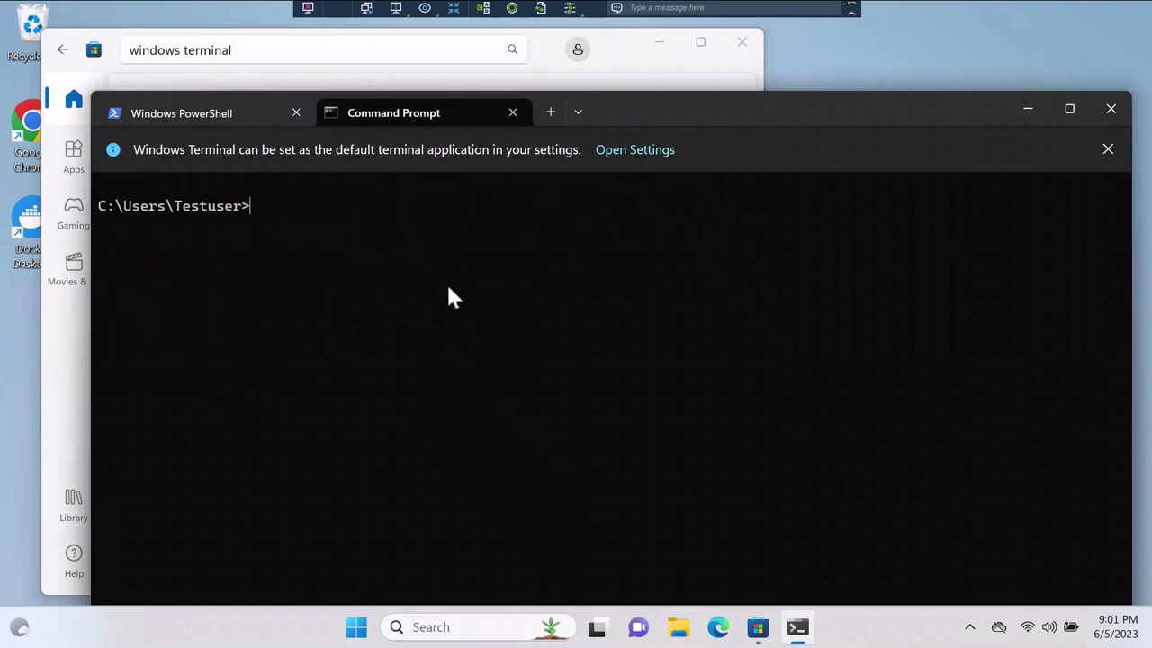
# Step: Close the terminal and Microsoft Store windows, and pin Terminal to the taskbar
pyautogui.click(1111, 109)
pyautogui.click(579, 423)
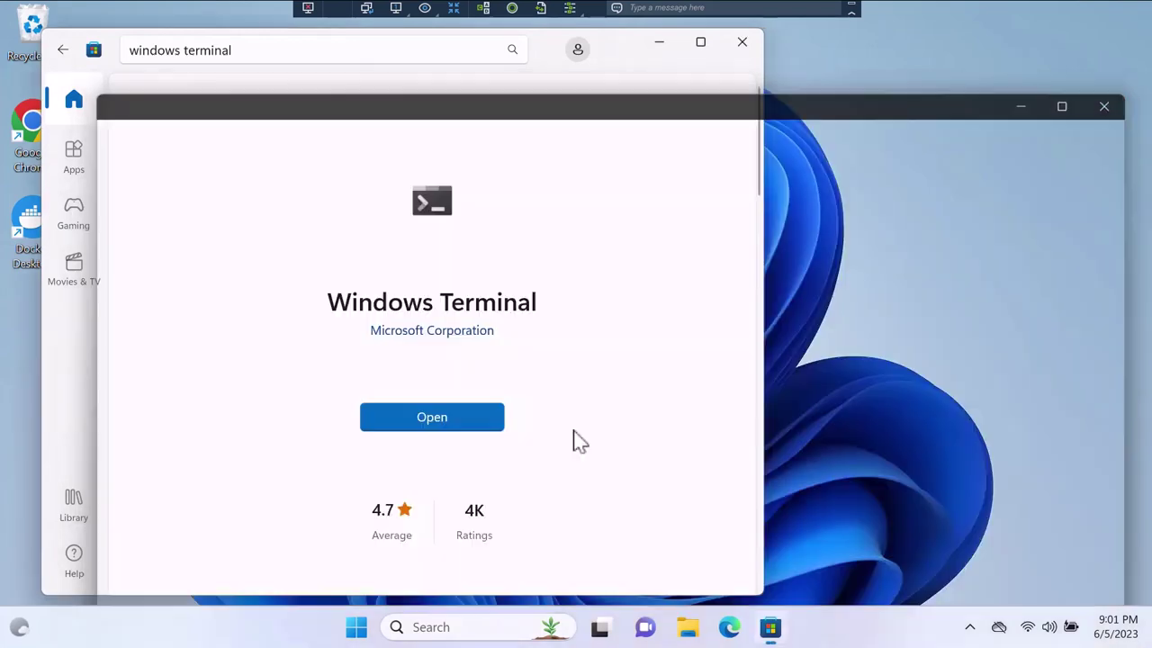
pyautogui.click(742, 43)
pyautogui.click(450, 628)
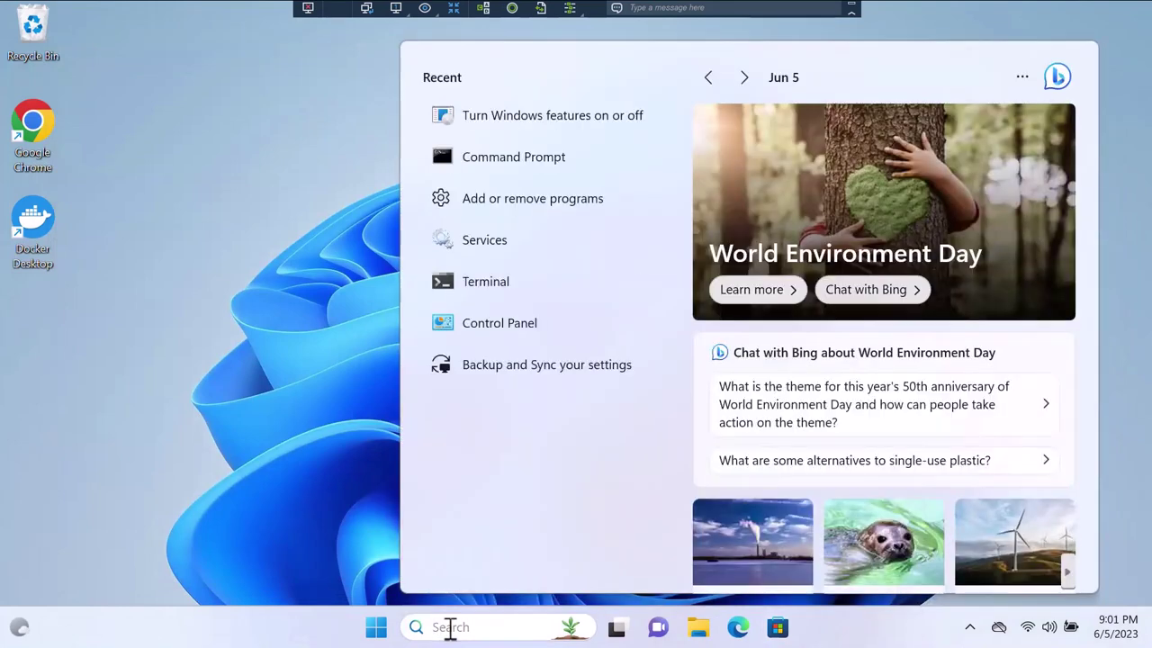
pyautogui.rightClick(504, 287)
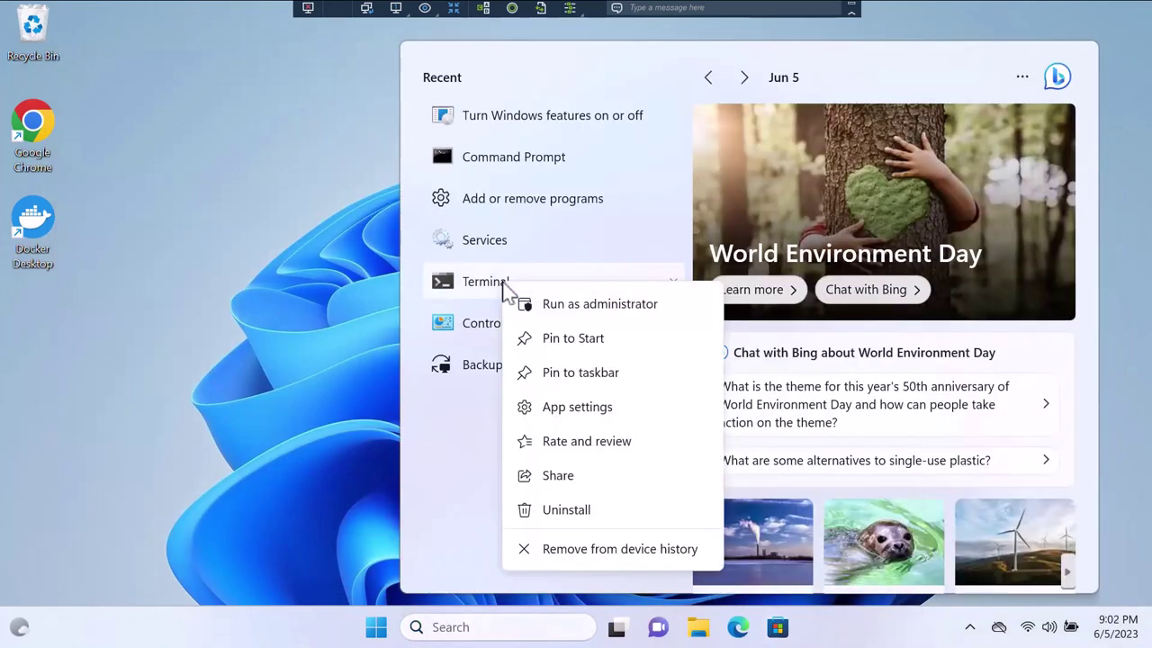
pyautogui.click(562, 372)
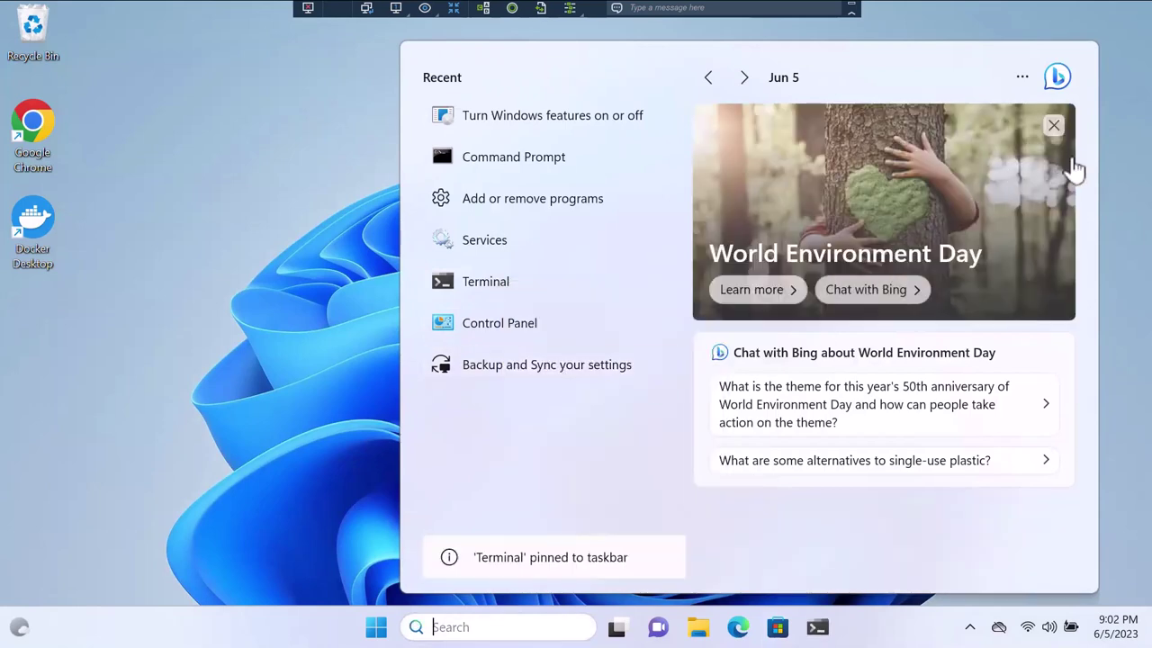
pyautogui.click(1109, 201)
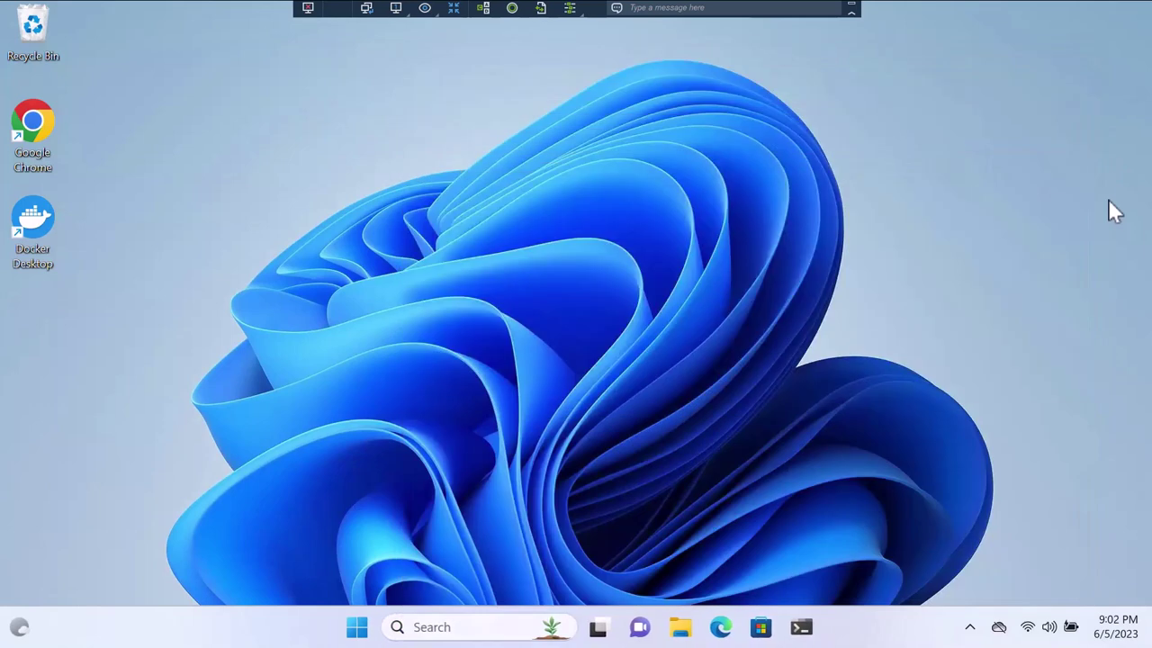
# Step: List the installable WSL distributions with `wsl --list --online` in a new Terminal Command Prompt session, and clear the screen with `cls`
pyautogui.click(797, 627)
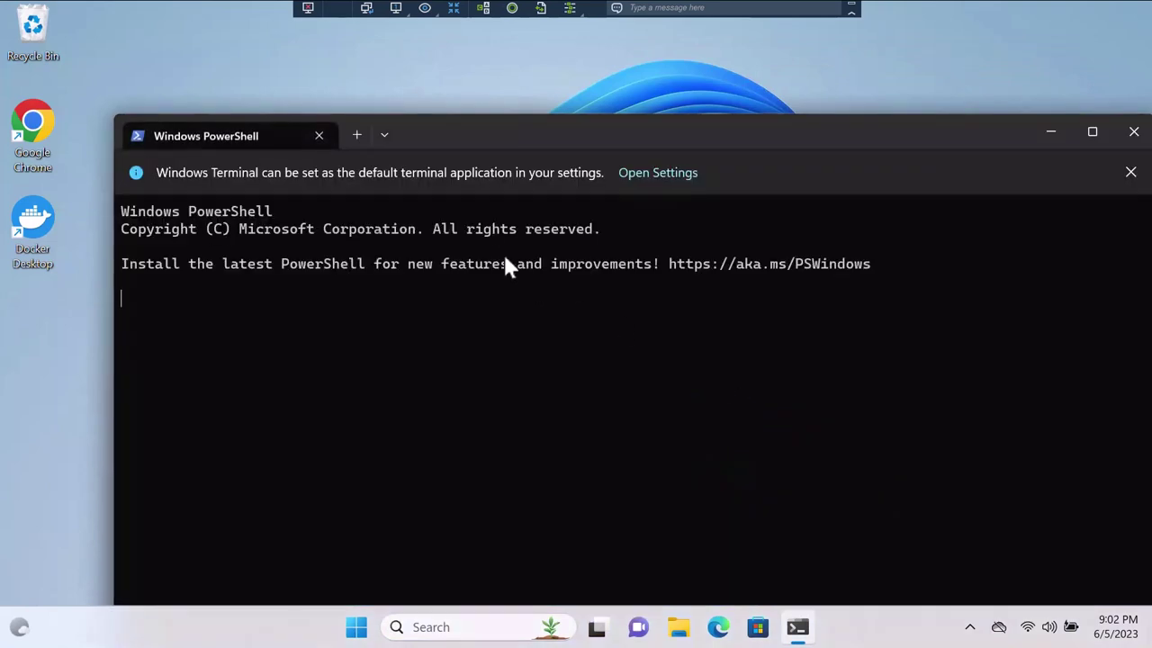
pyautogui.click(384, 135)
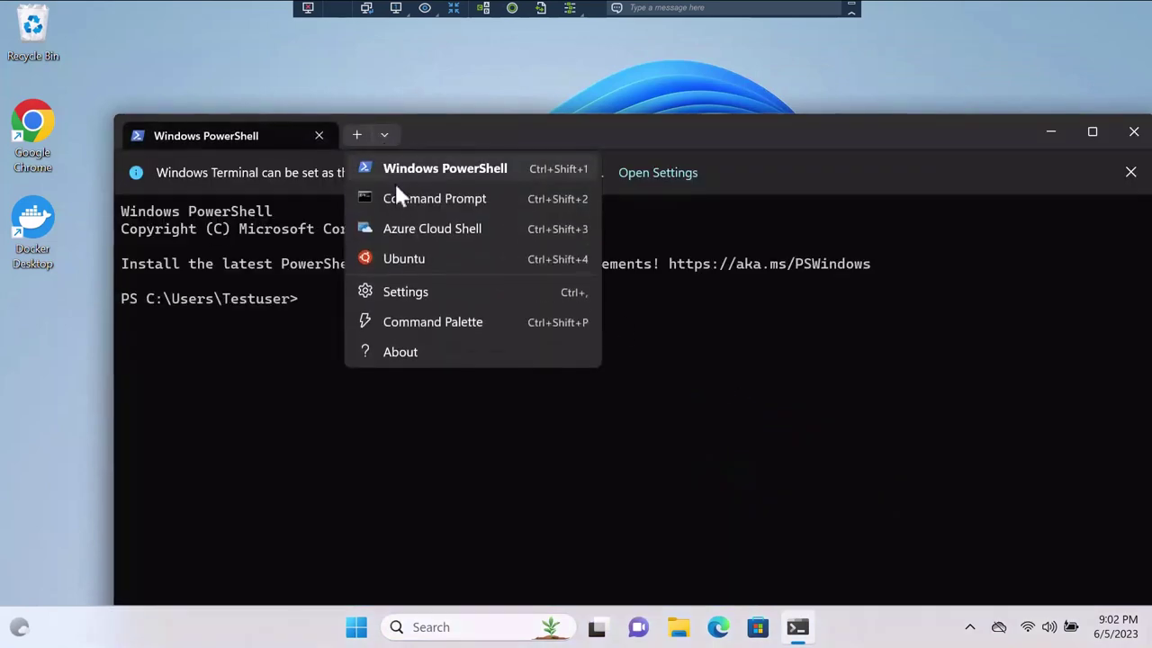
pyautogui.press('Escape')
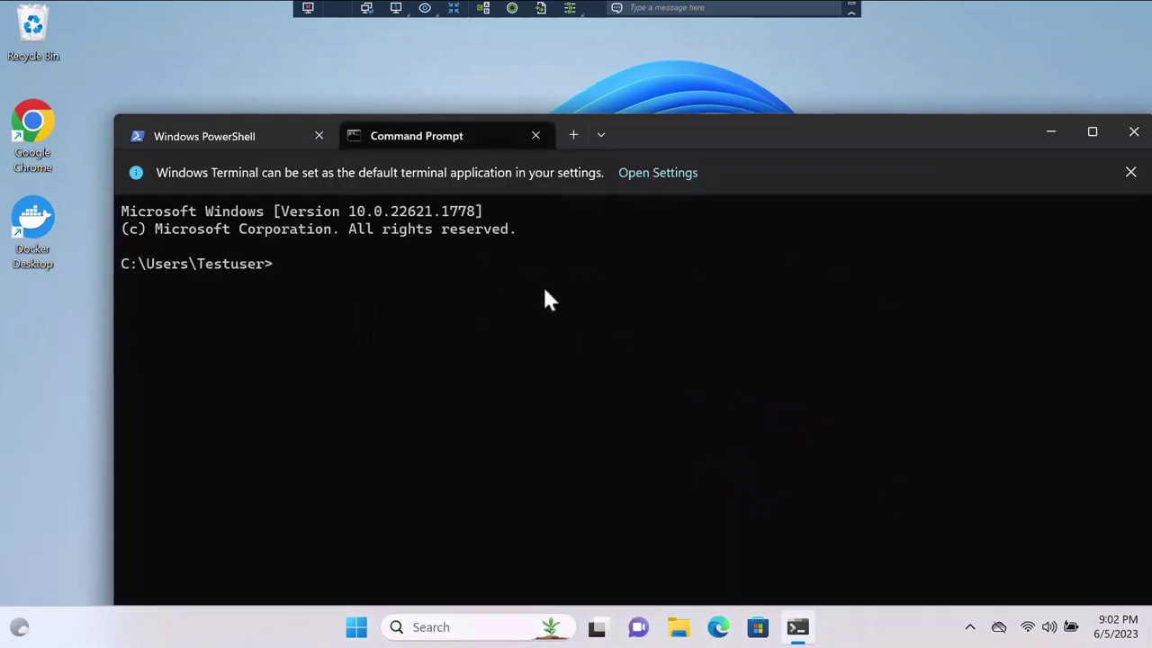
pyautogui.write('wsl --list --online')
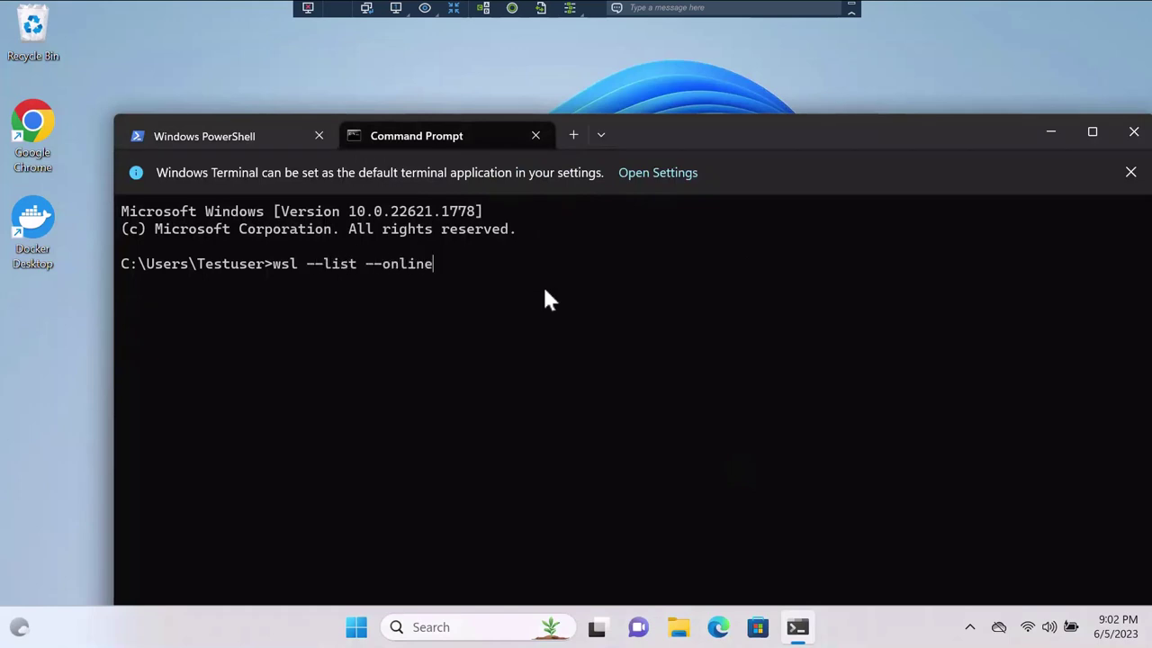
pyautogui.press('Return')
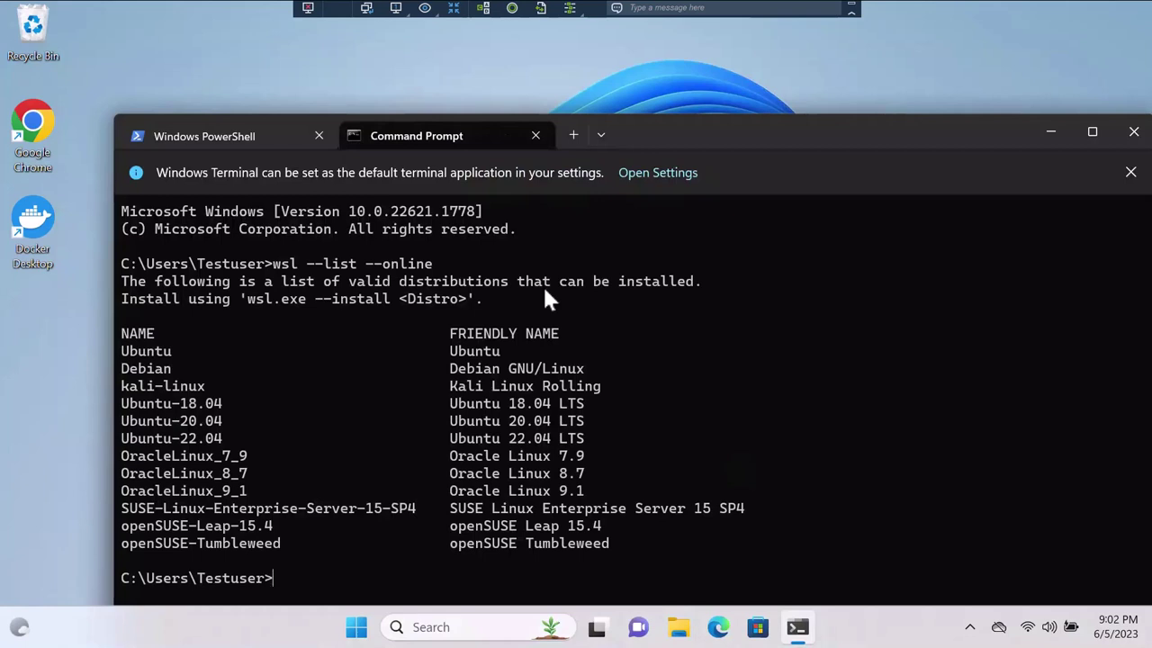
pyautogui.moveTo(684, 135); pyautogui.dragTo(675, 79)
pyautogui.write('c')
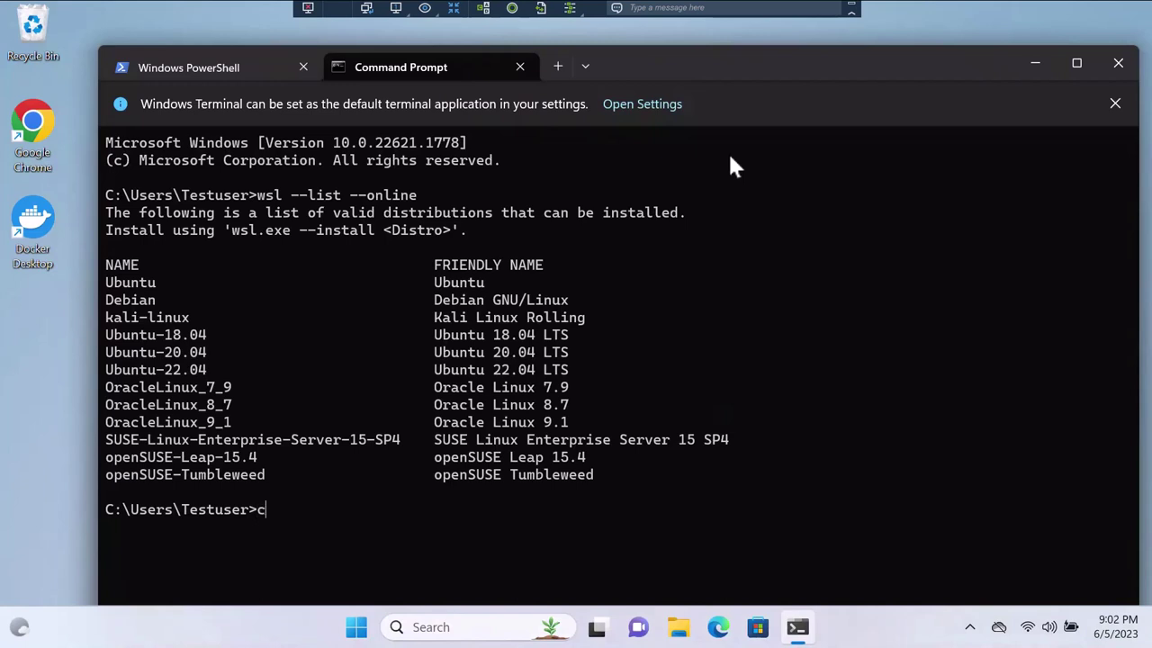
pyautogui.write('ls')
pyautogui.press('Return')
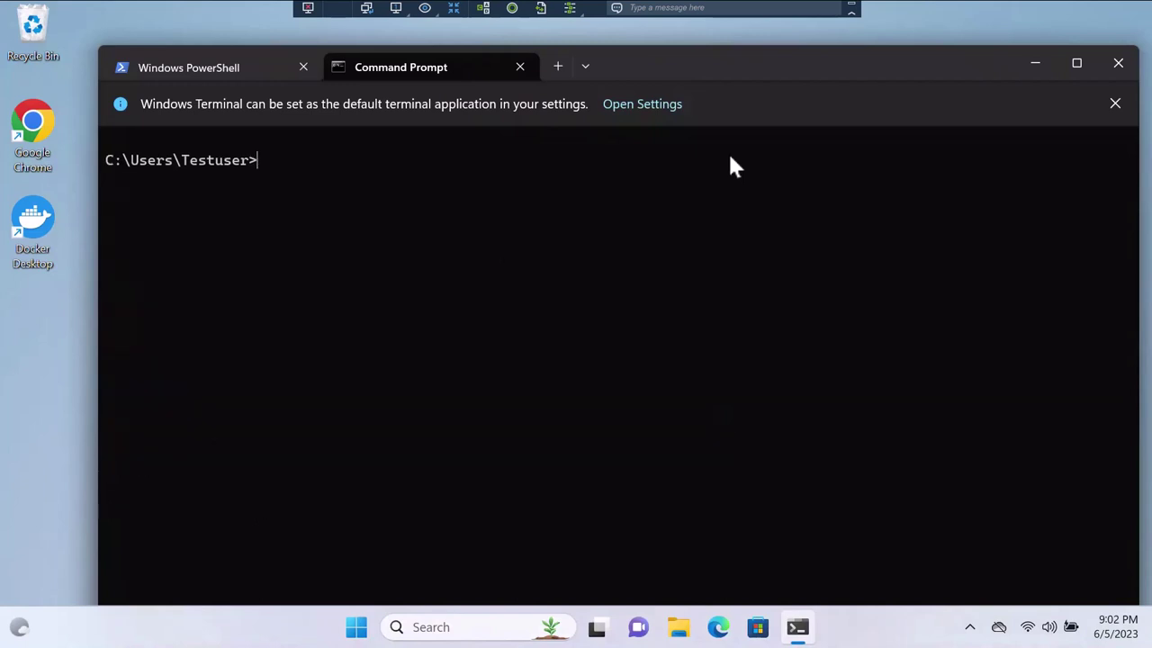
# Step: Launch Docker Desktop, accept the subscription service agreement while skipping the work survey, and minimize its window
pyautogui.doubleClick(32, 221)
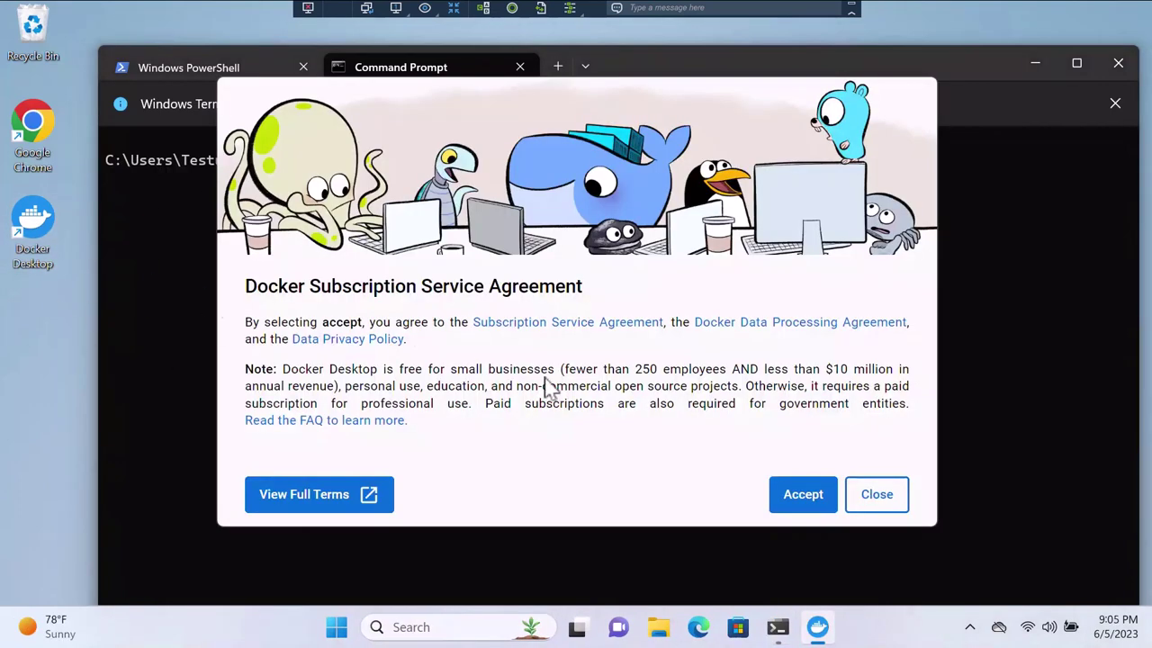
pyautogui.click(797, 502)
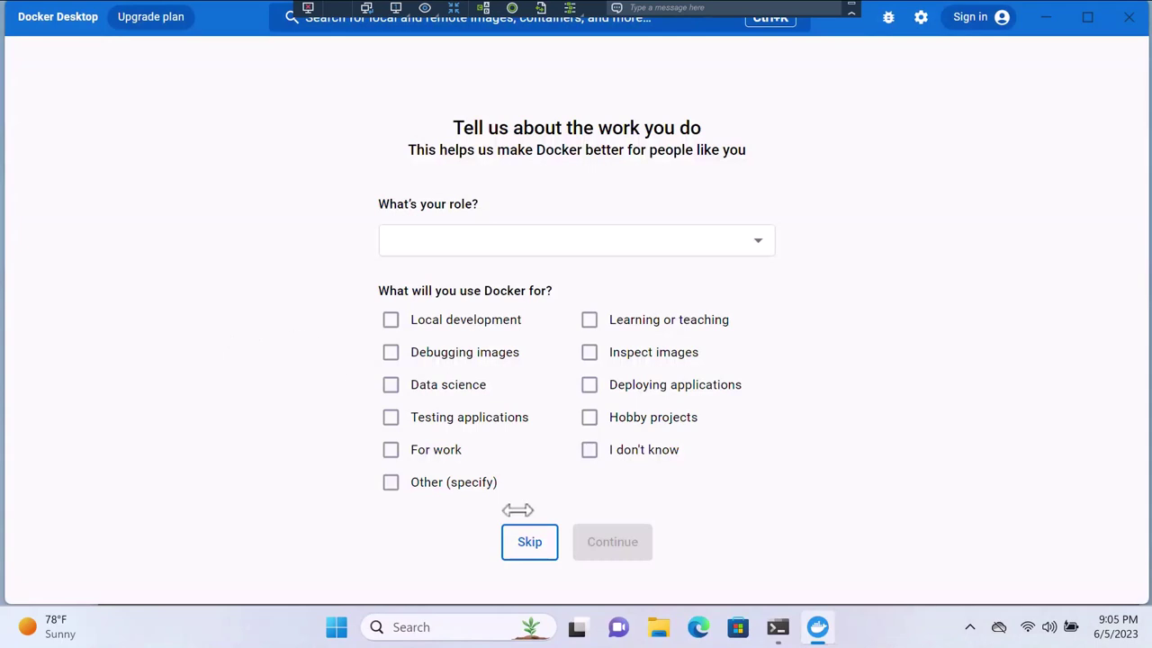
pyautogui.click(530, 544)
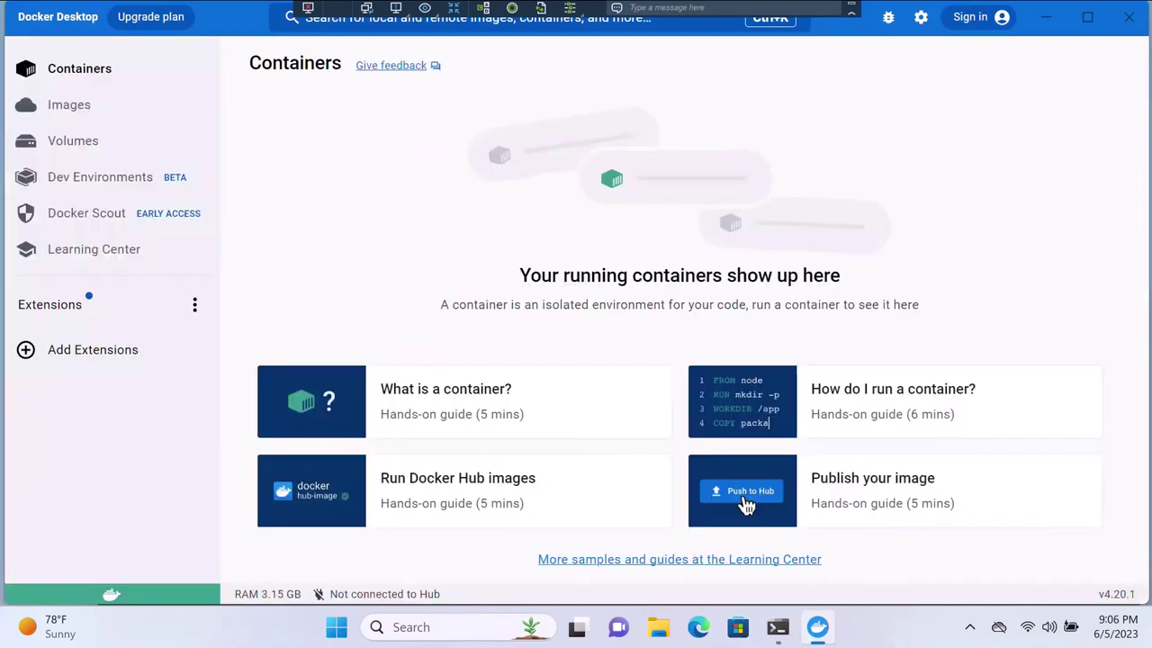
pyautogui.click(1050, 16)
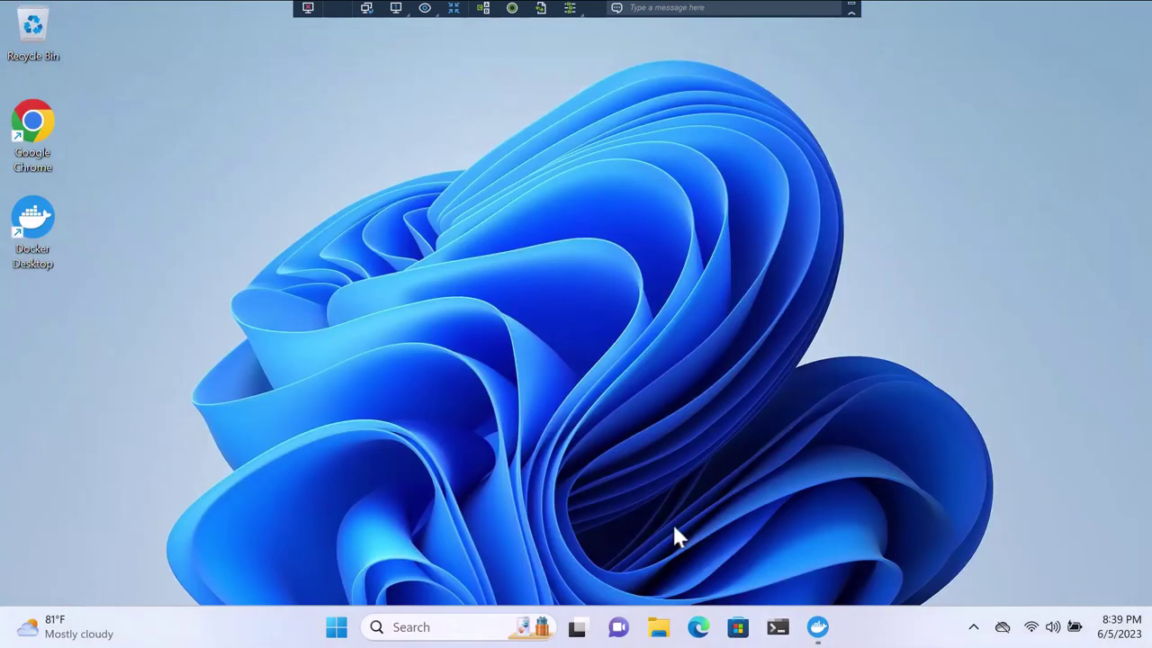
# Step: Open Terminal with a Command Prompt tab and pull the `rockylinux/rockylinux:latest` Docker image
pyautogui.click(777, 628)
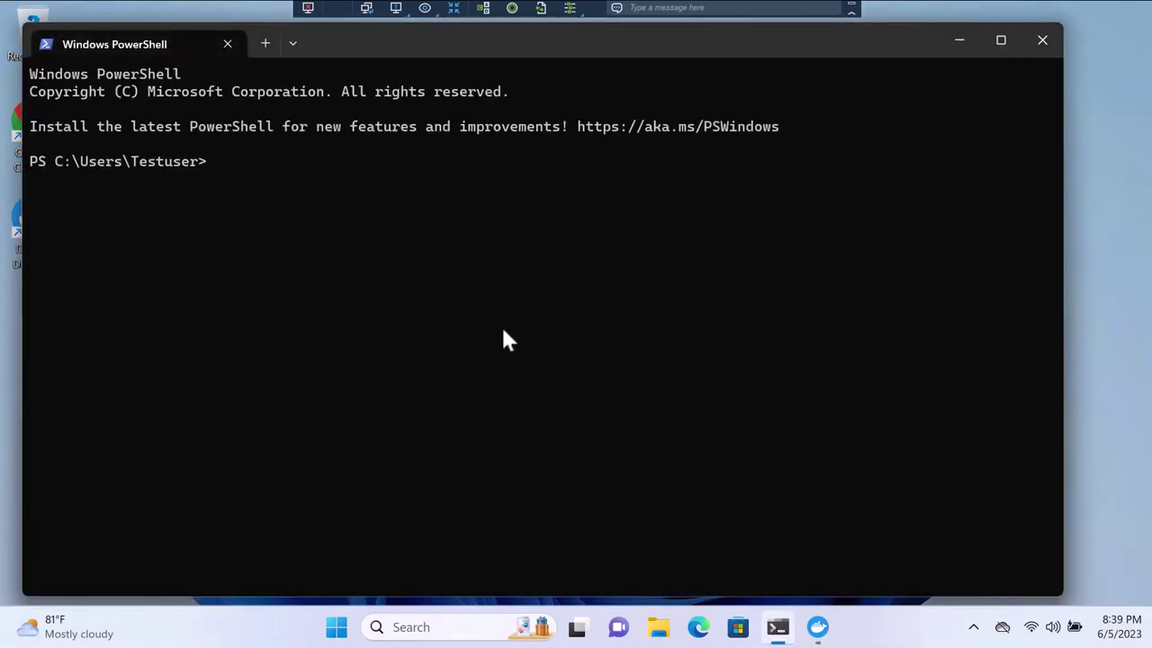
pyautogui.click(292, 44)
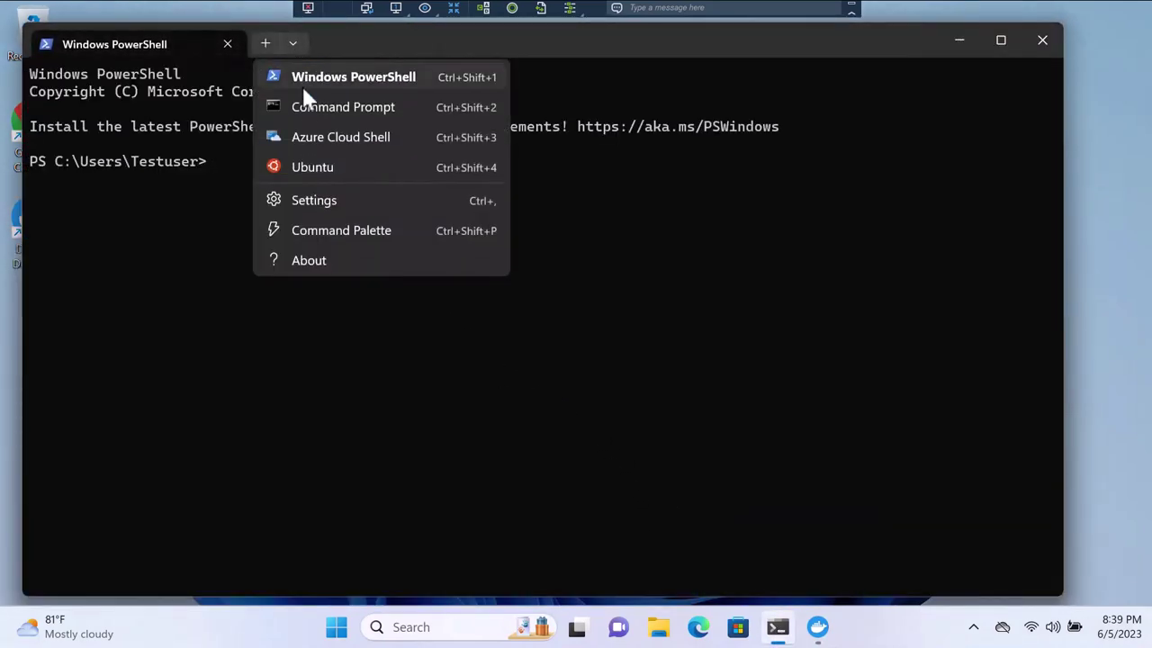
pyautogui.click(306, 107)
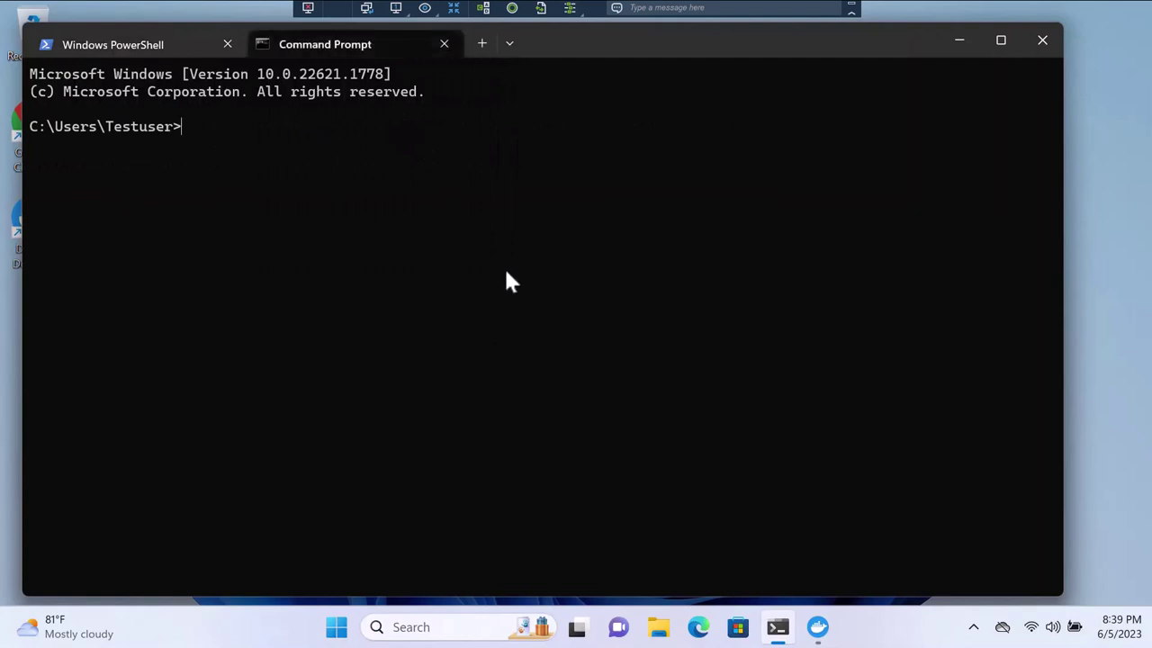
pyautogui.write('docker image pull ')
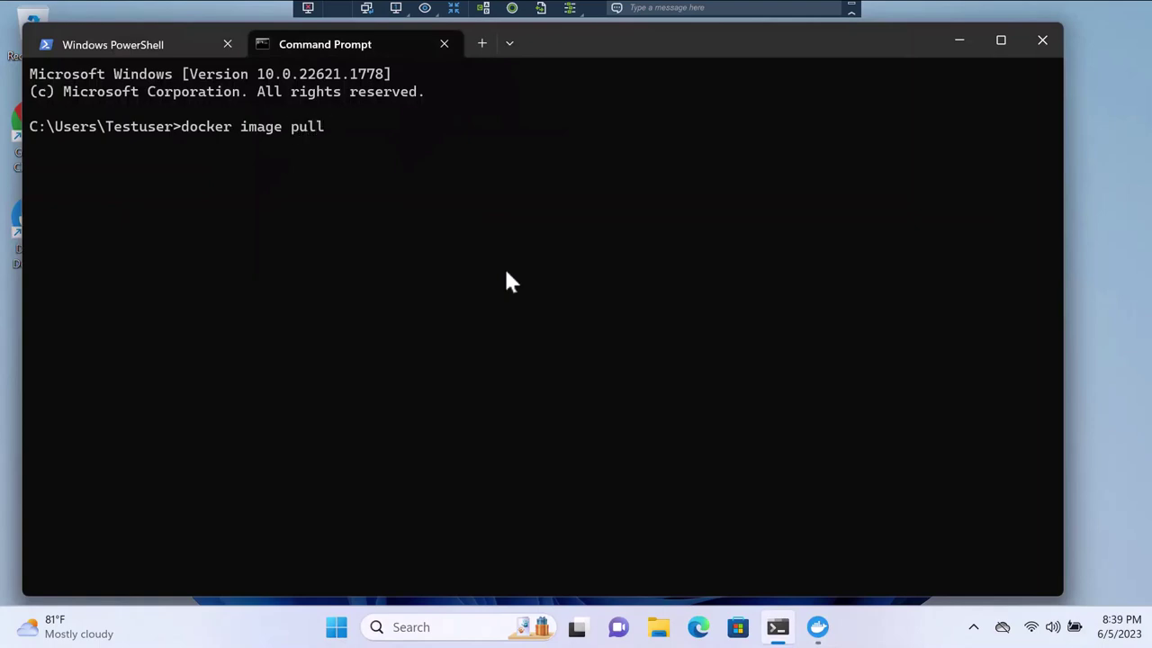
pyautogui.write('rockylinux/rockylinux')
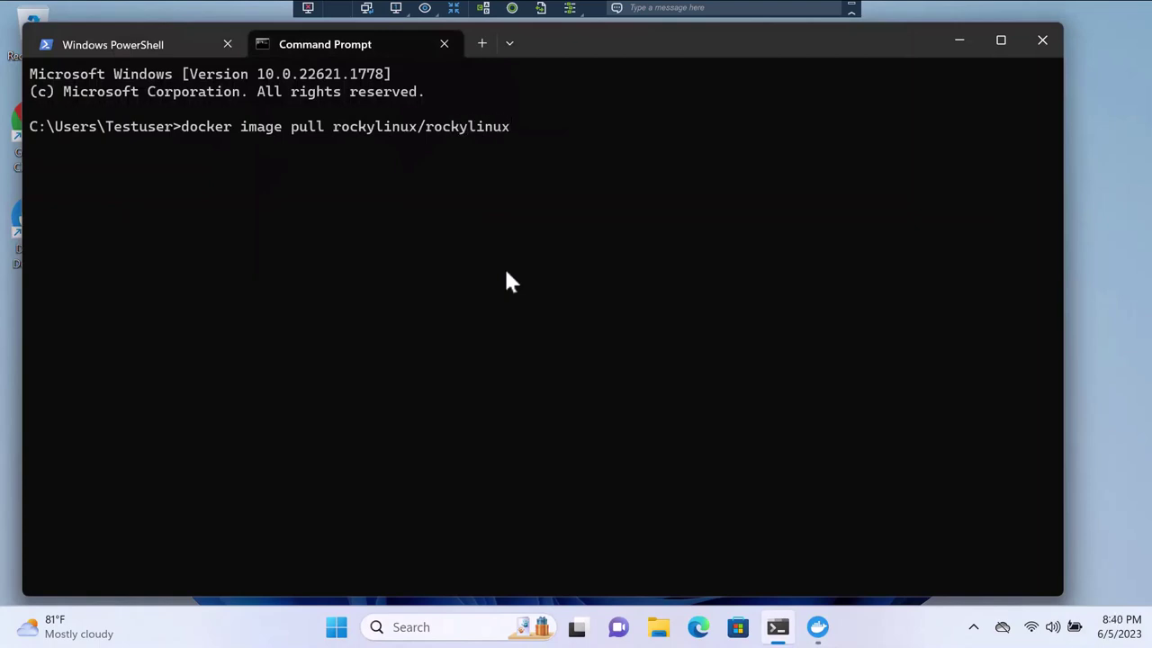
pyautogui.write(':latest')
pyautogui.press('Return')
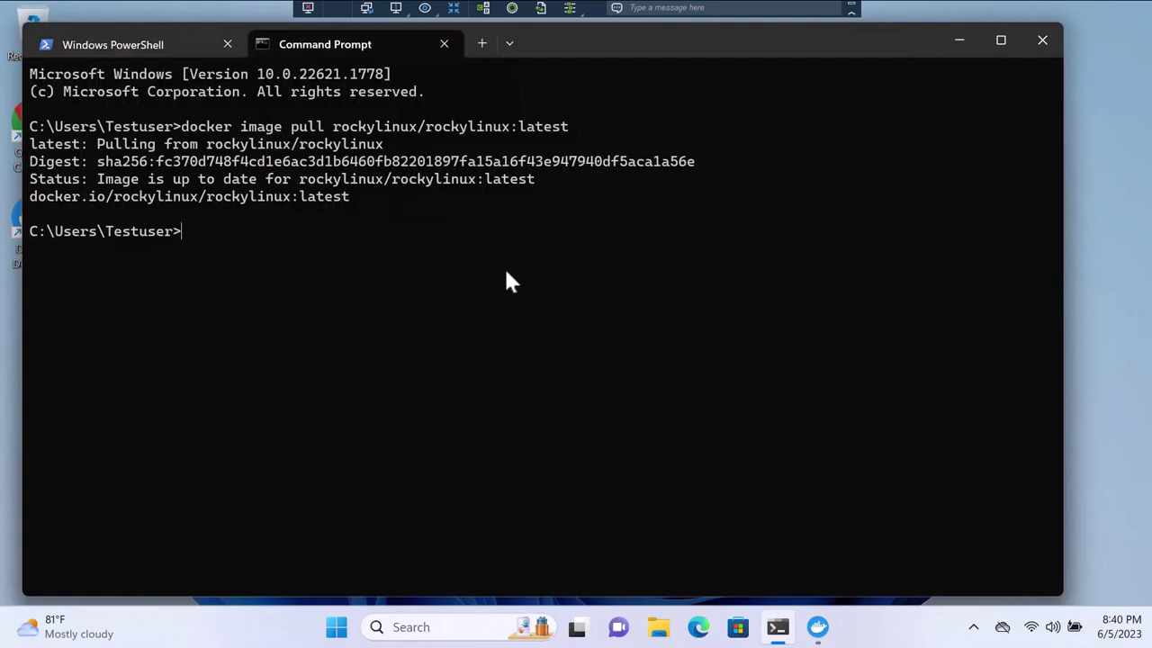
# Step: Create an interactive container from the pulled image with `docker create -i rockylinux/rockylinux bash`
pyautogui.write('docker create')
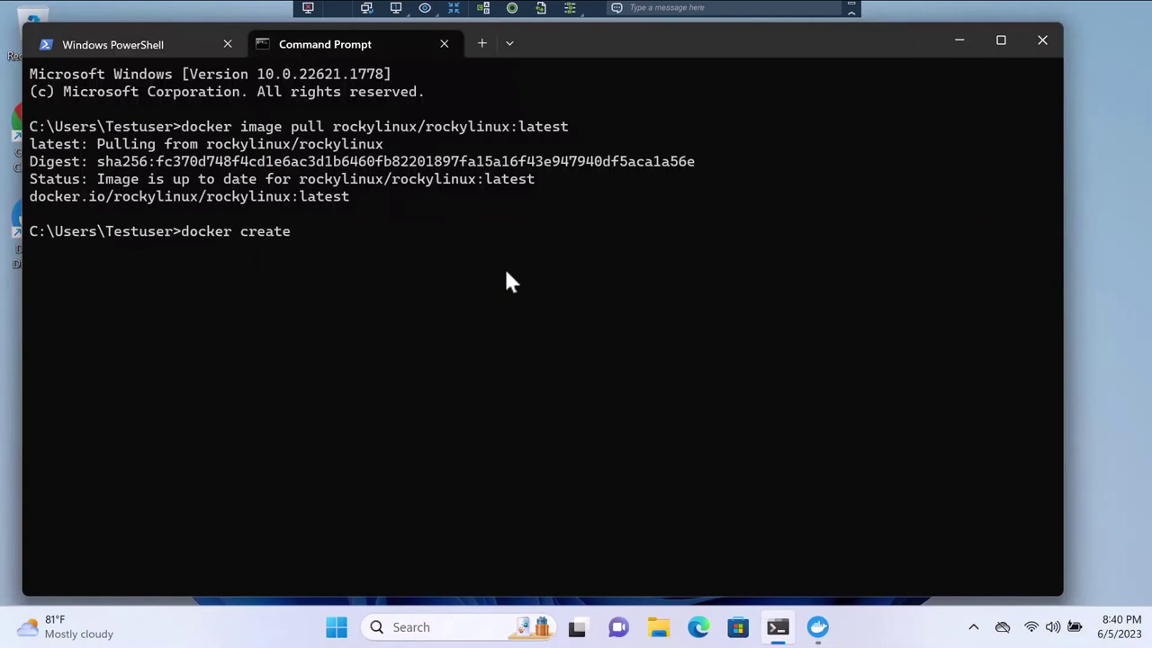
pyautogui.write(' -i rockylinux/rock')
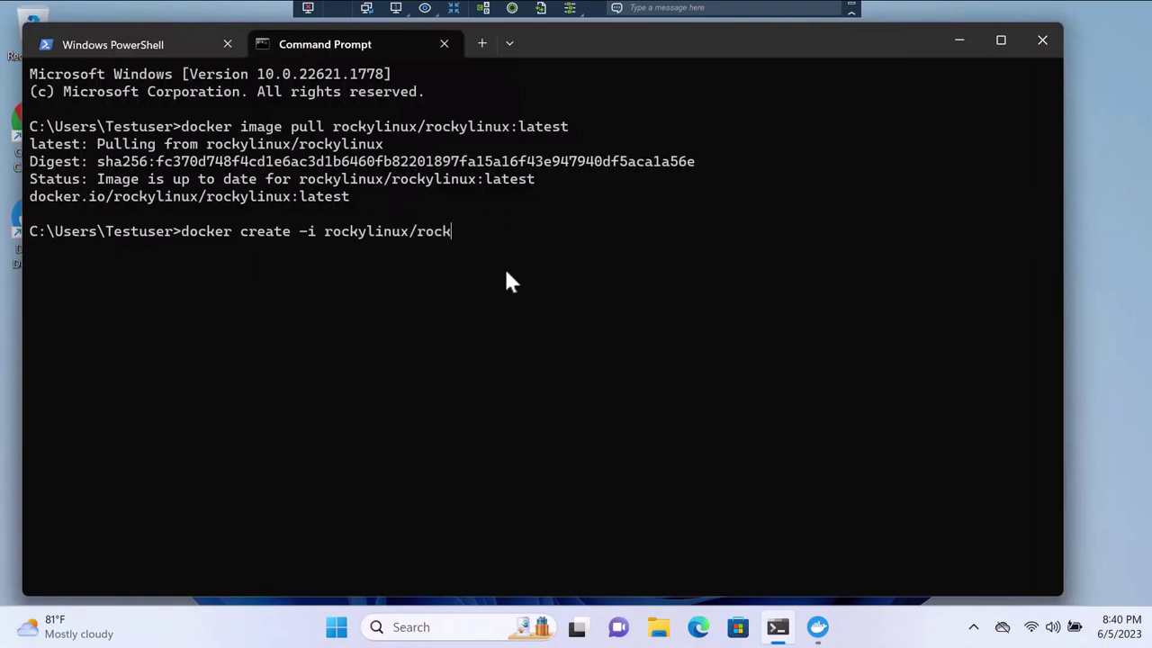
pyautogui.write('ylinux bash')
pyautogui.press('Return')
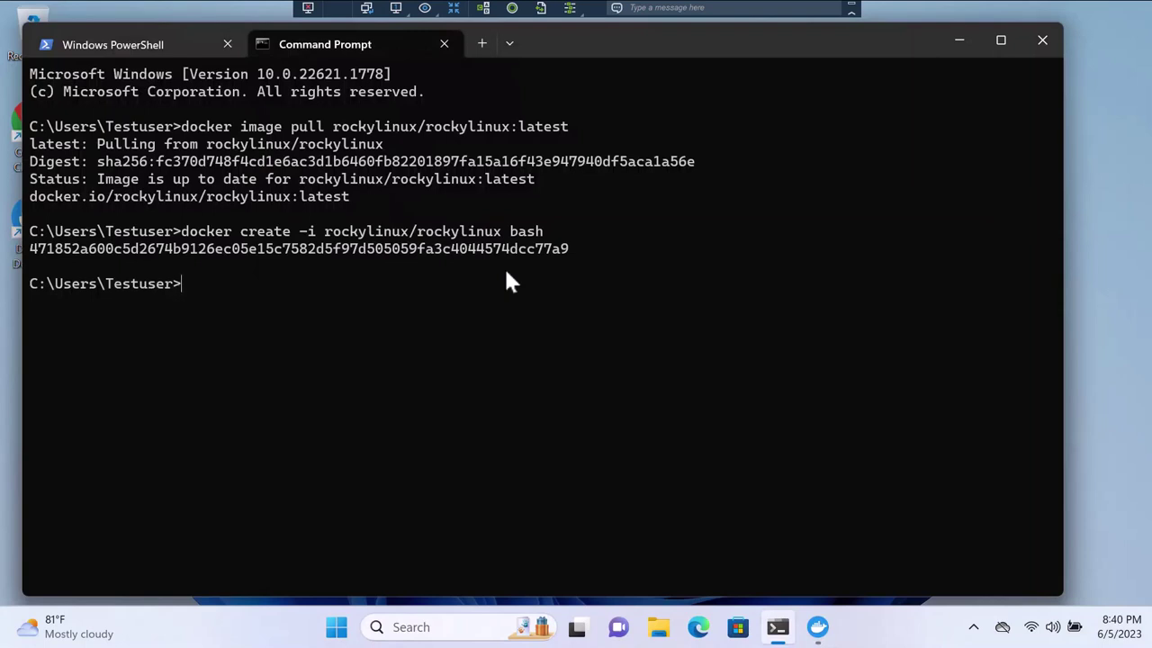
# Step: Export the created container to a tar file with `docker export 4718 > rockylinux.tar`
pyautogui.write('docker export')
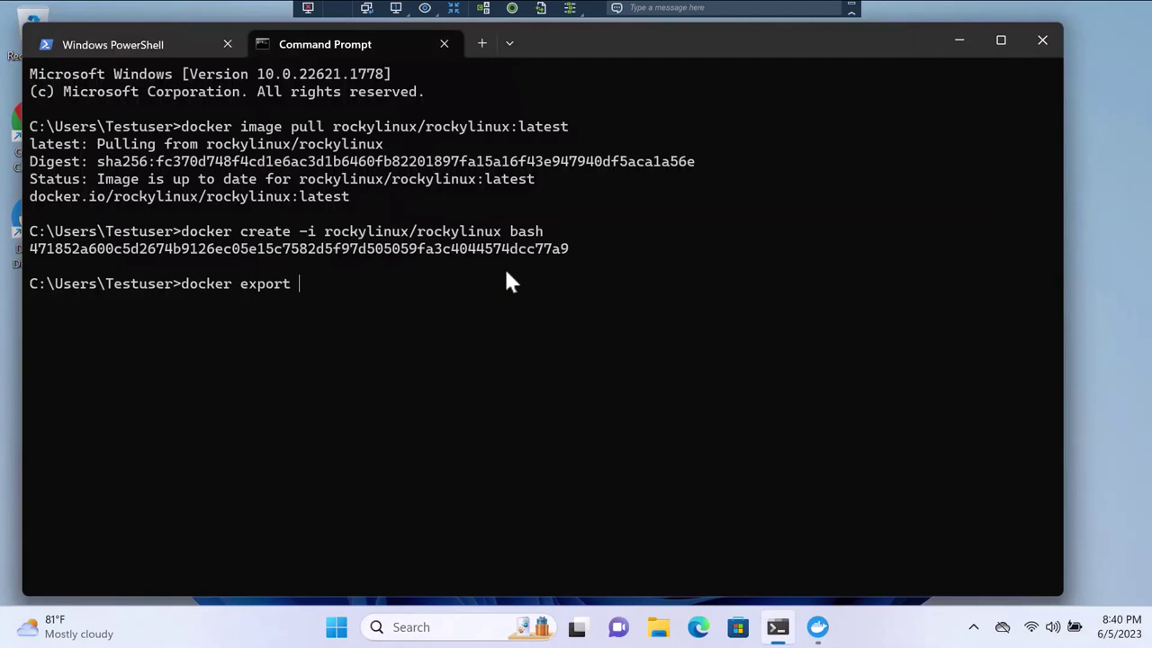
pyautogui.write(' 4718 > o')
pyautogui.press('BackSpace')
pyautogui.write('rockylinux.tar')
pyautogui.press('Return')
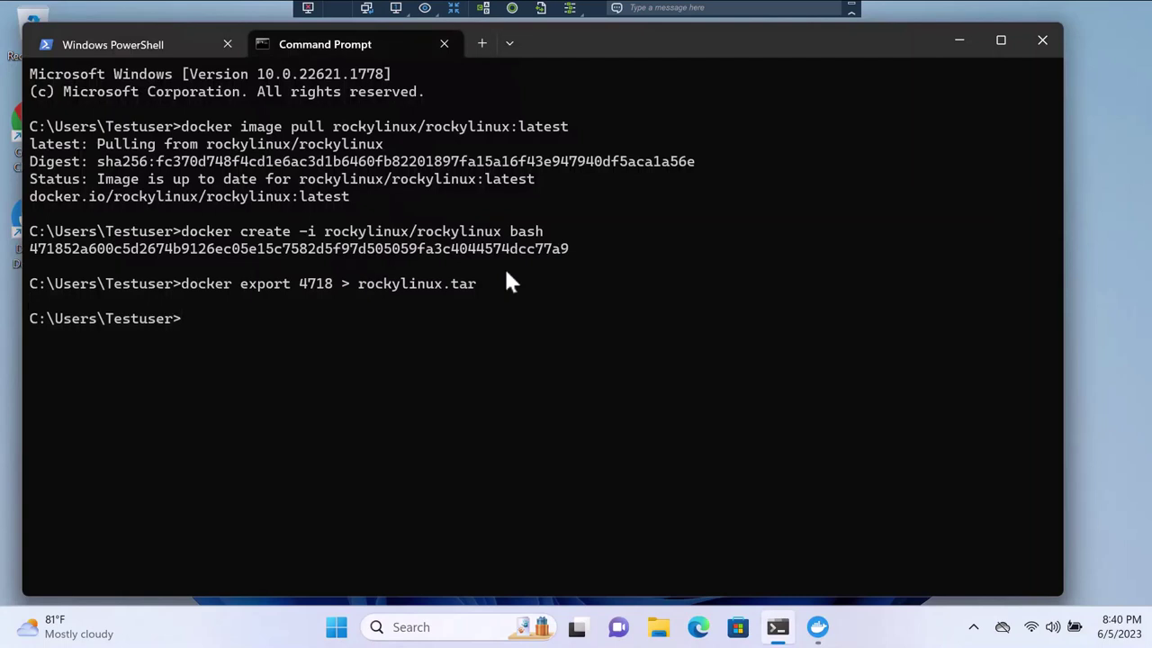
# Step: Create a `RockyImage` directory and import a WSL distribution named RockyLinux with `wsl --import`
pyautogui.write('mkdir RockyImage')
pyautogui.press('Return')
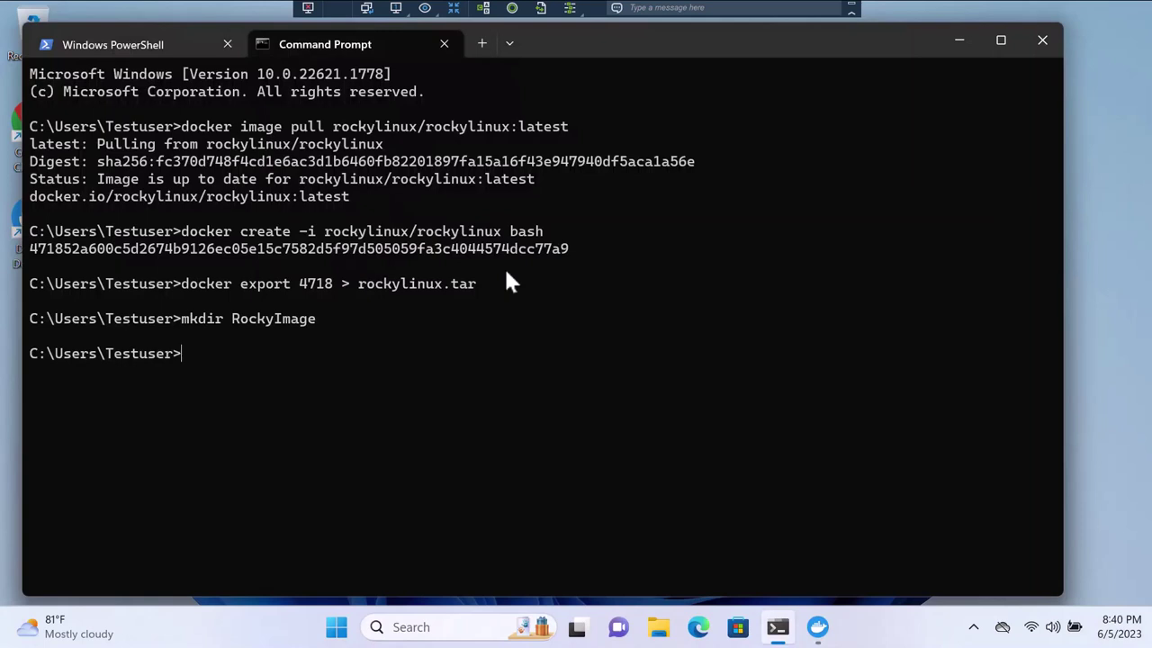
pyautogui.write('wsl --import Rock')
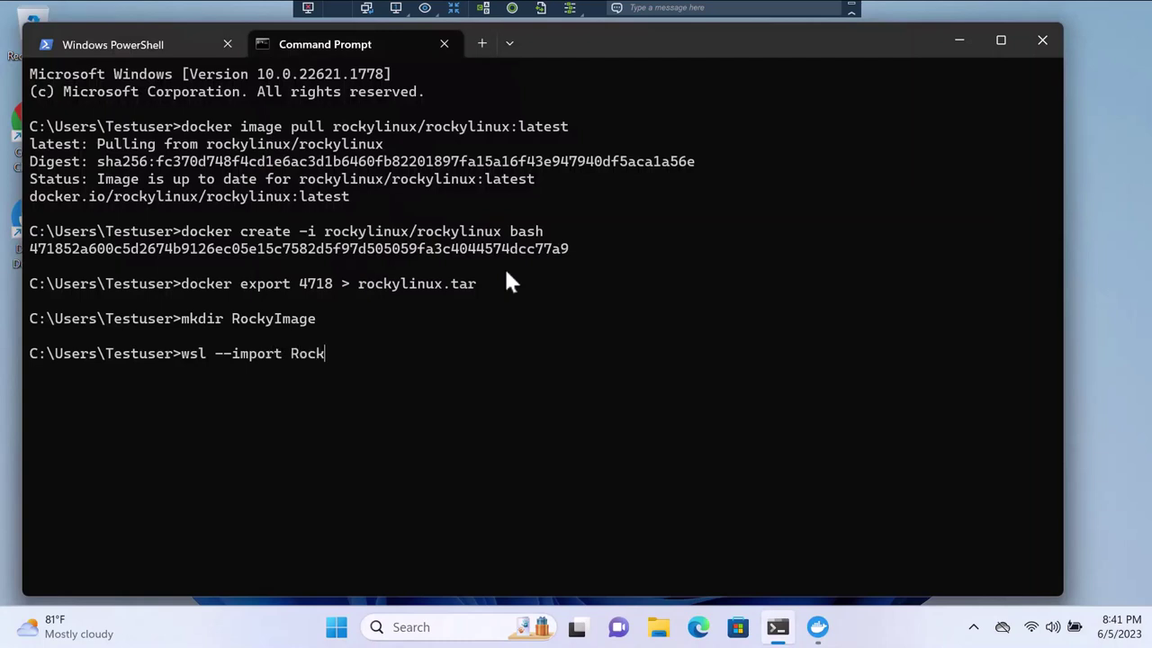
pyautogui.write('yLinux .\\Rocky')
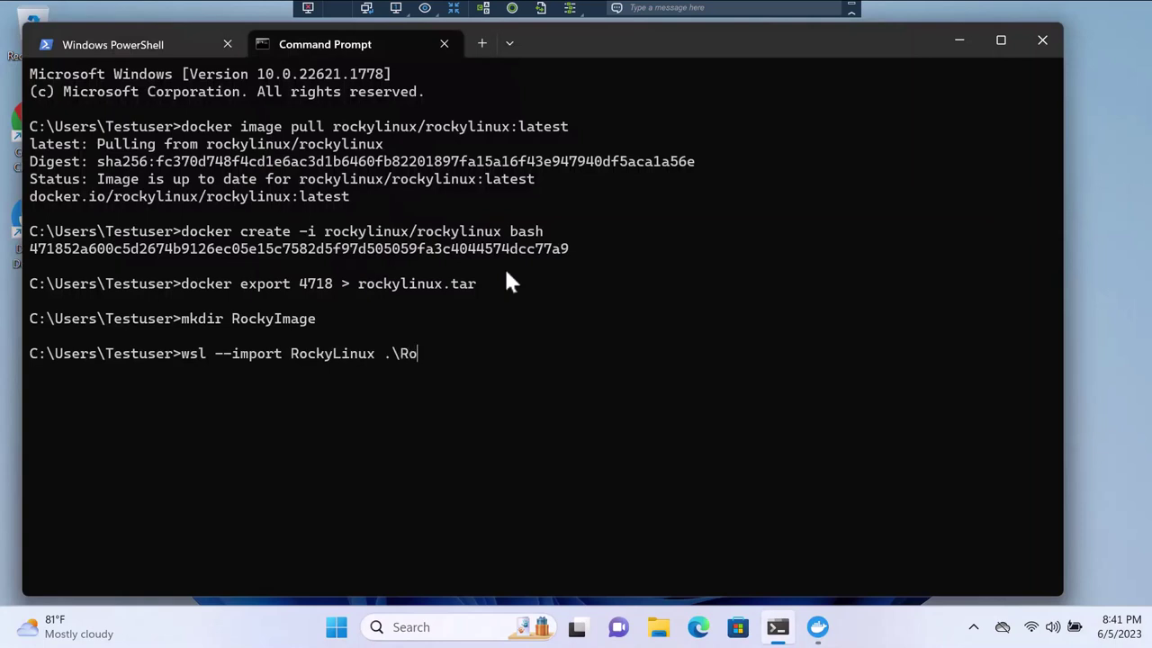